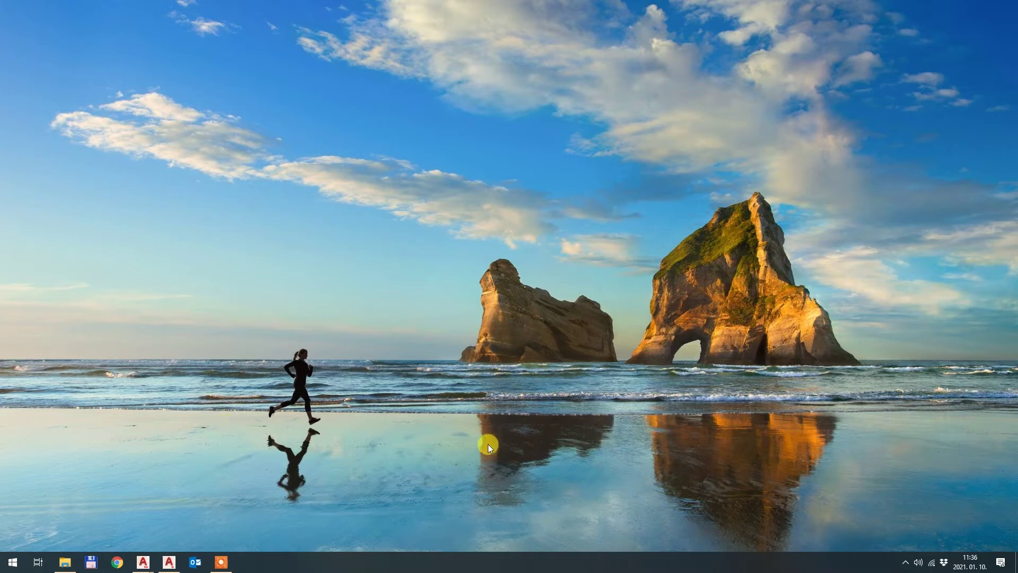
- Bring the Spec Editor window back up and start opening an existing spec file
click(176, 560)
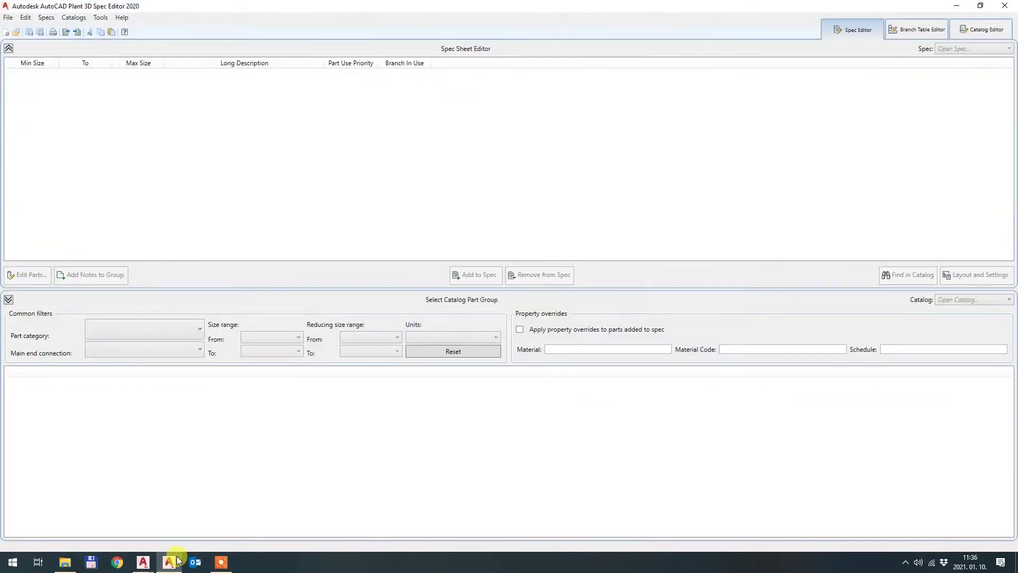
click(176, 560)
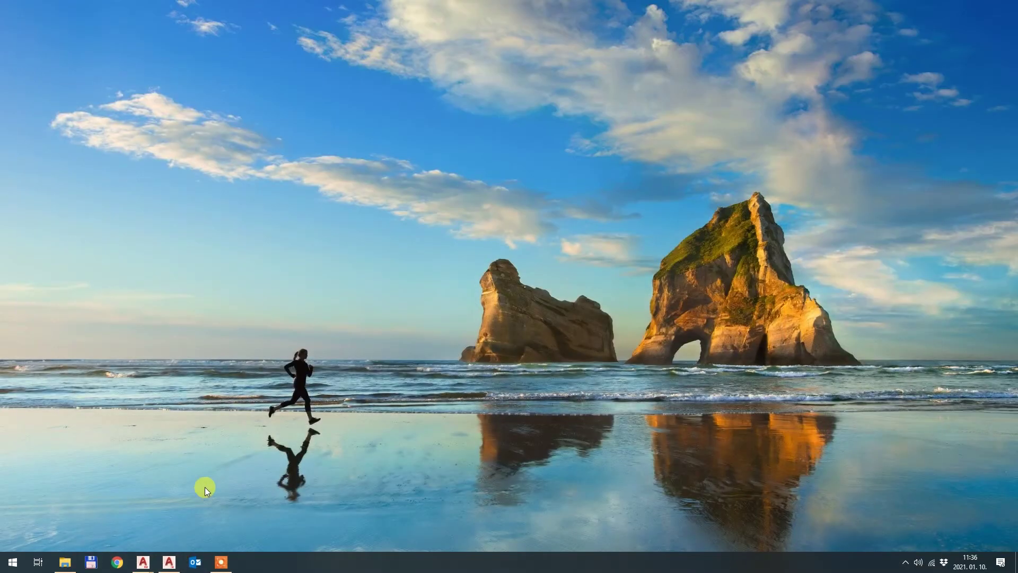
click(171, 558)
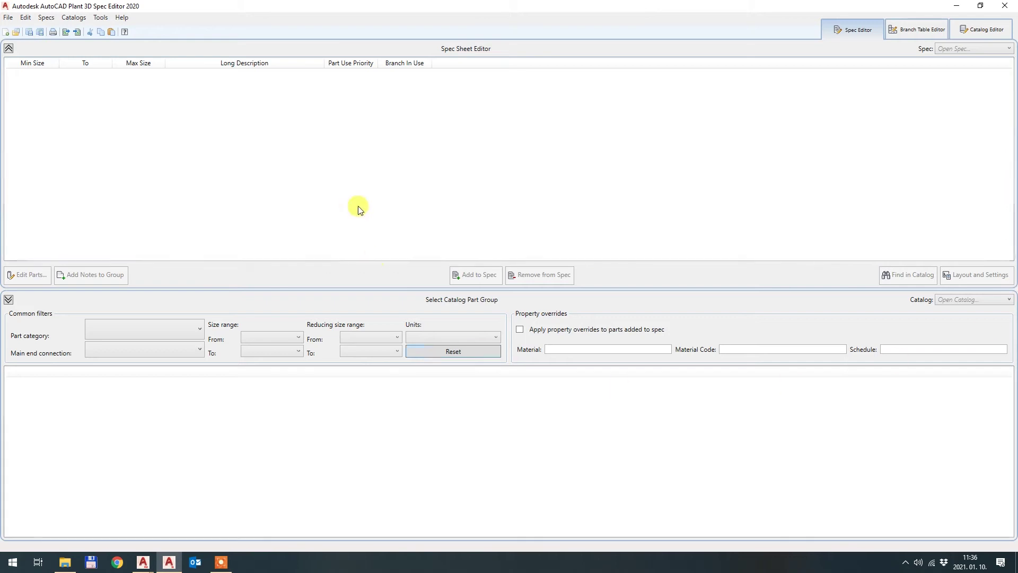
click(20, 31)
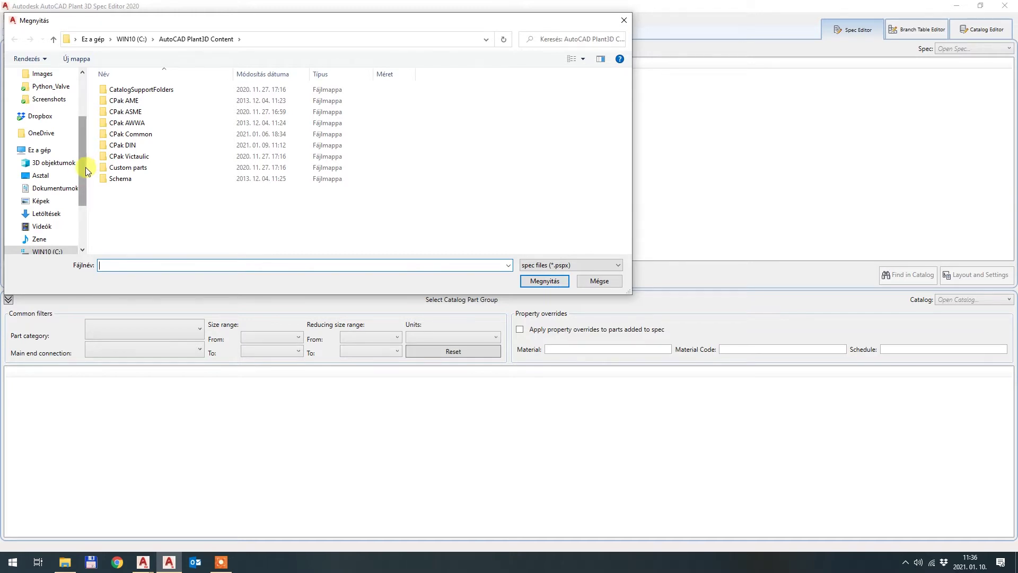
- Browse Documents > PipeSupports > Spec Sheets and open 10HC01.pspx
click(61, 189)
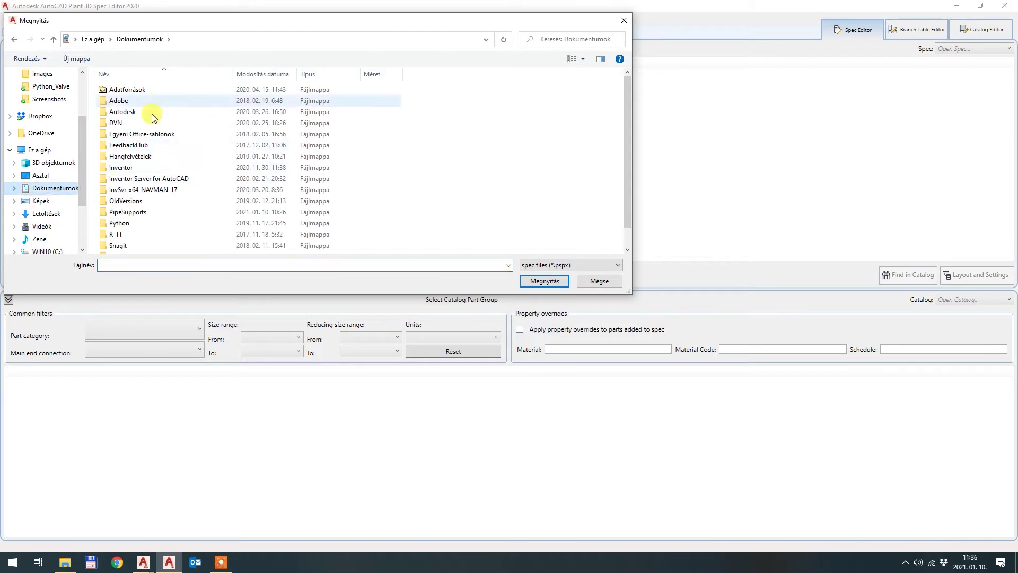
scroll(154, 198, down, 1)
click(154, 197)
double_click(153, 198)
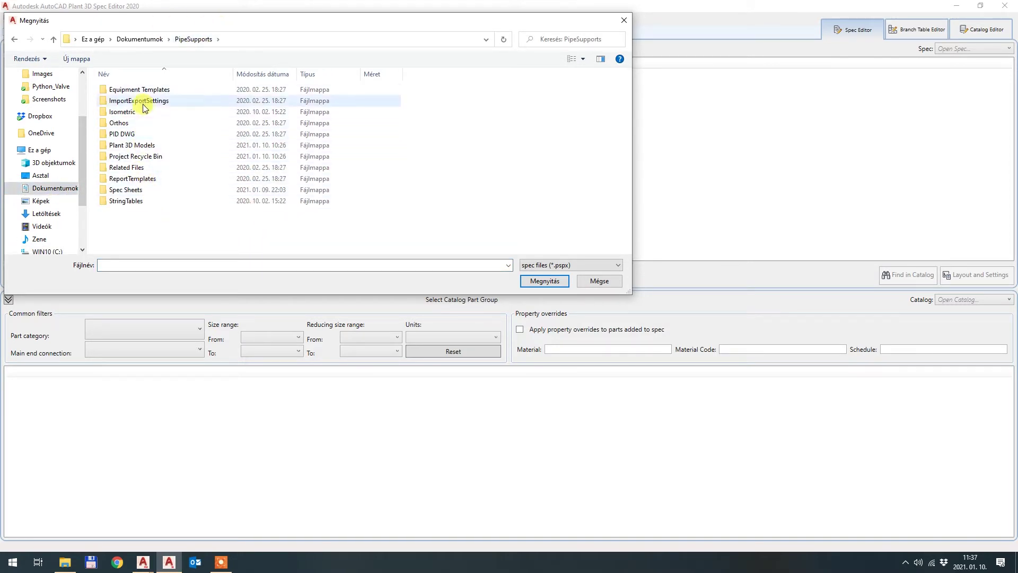
double_click(144, 190)
double_click(142, 167)
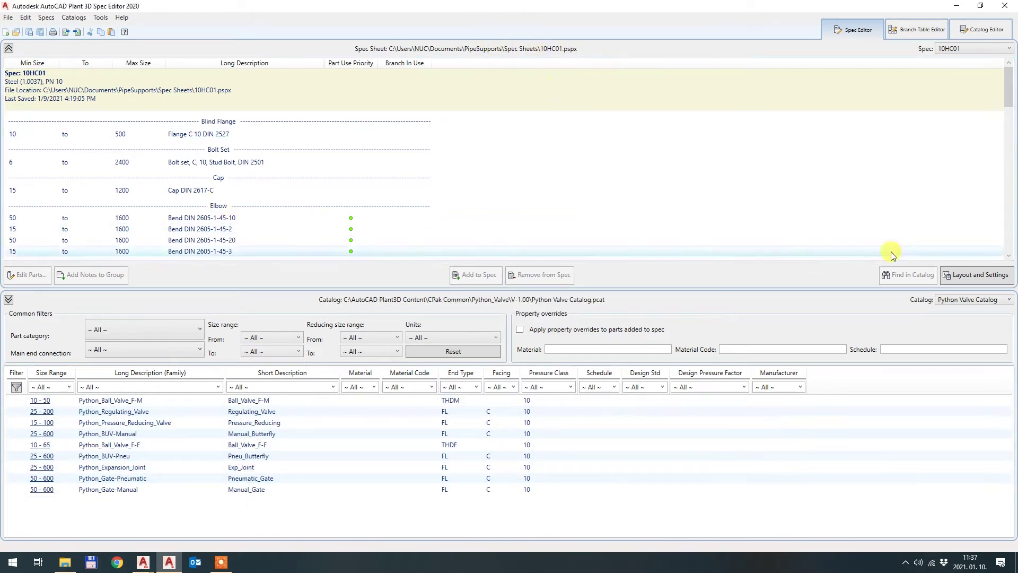
click(955, 300)
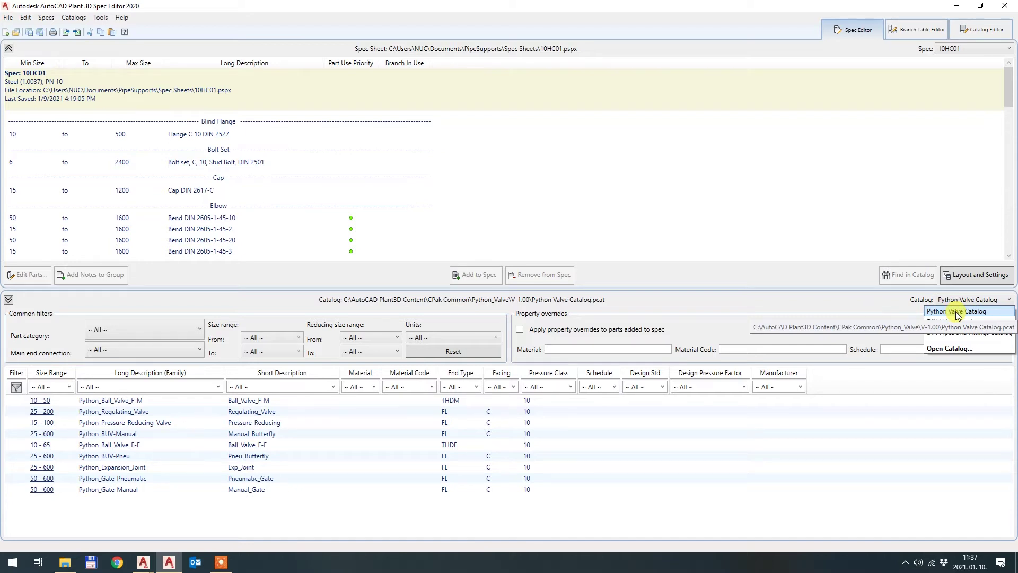
click(784, 300)
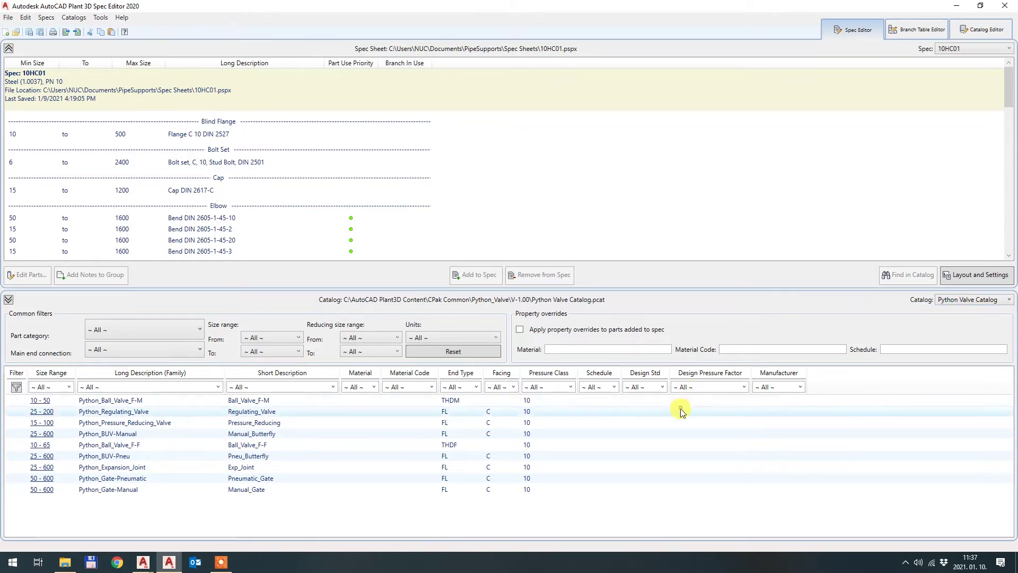
scroll(194, 149, down, 3)
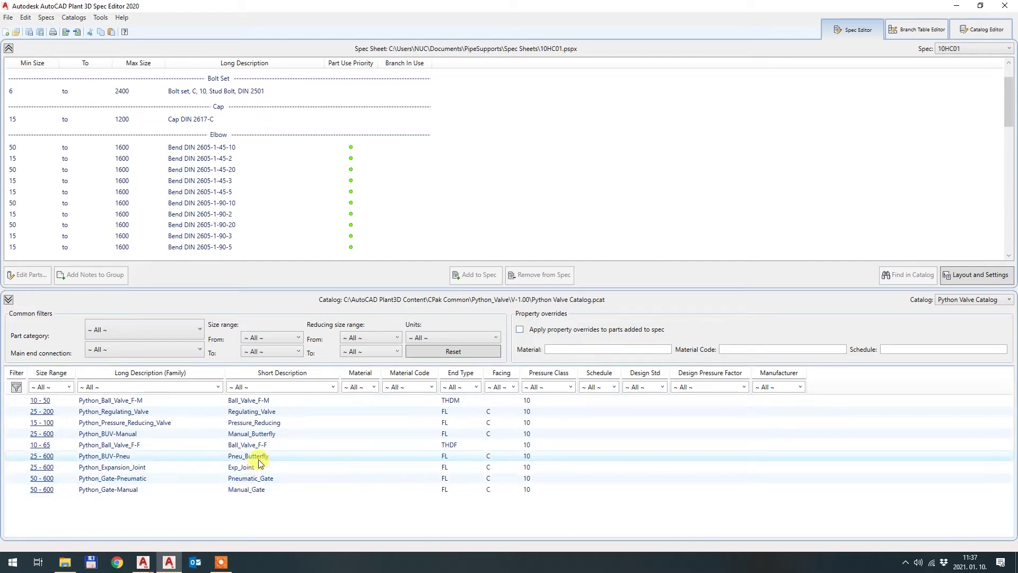
scroll(223, 207, up, 2)
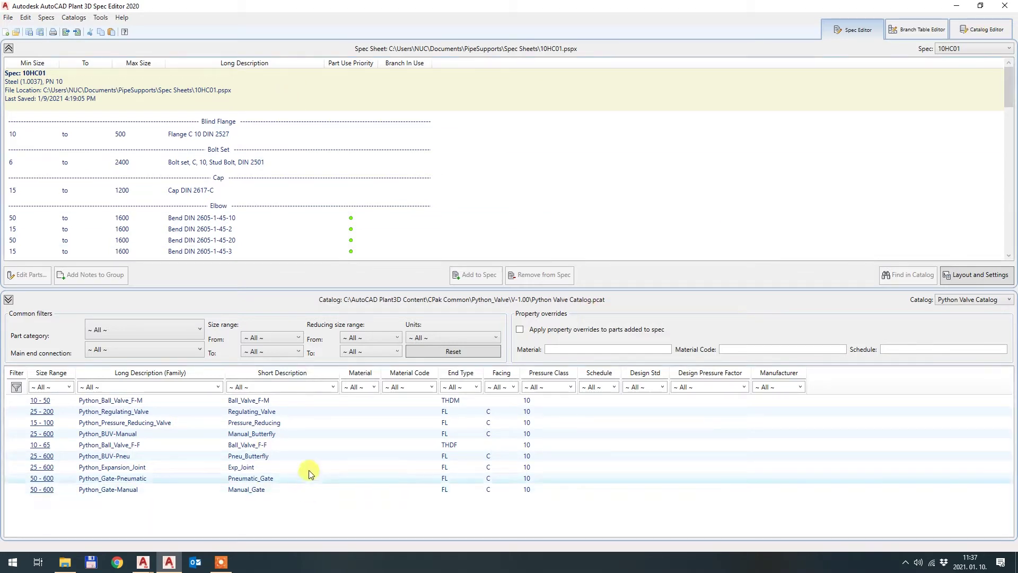
click(280, 423)
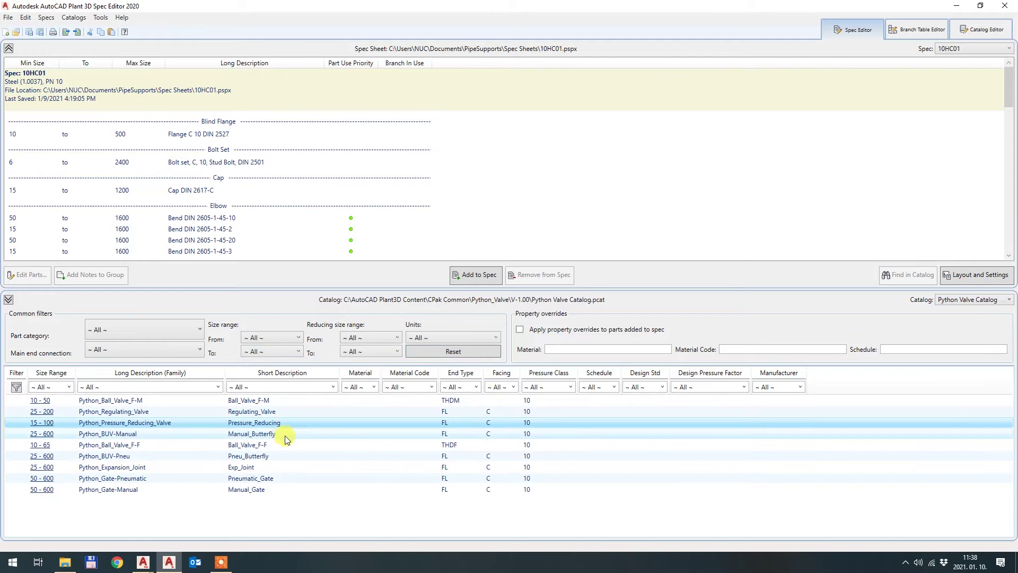
click(1007, 29)
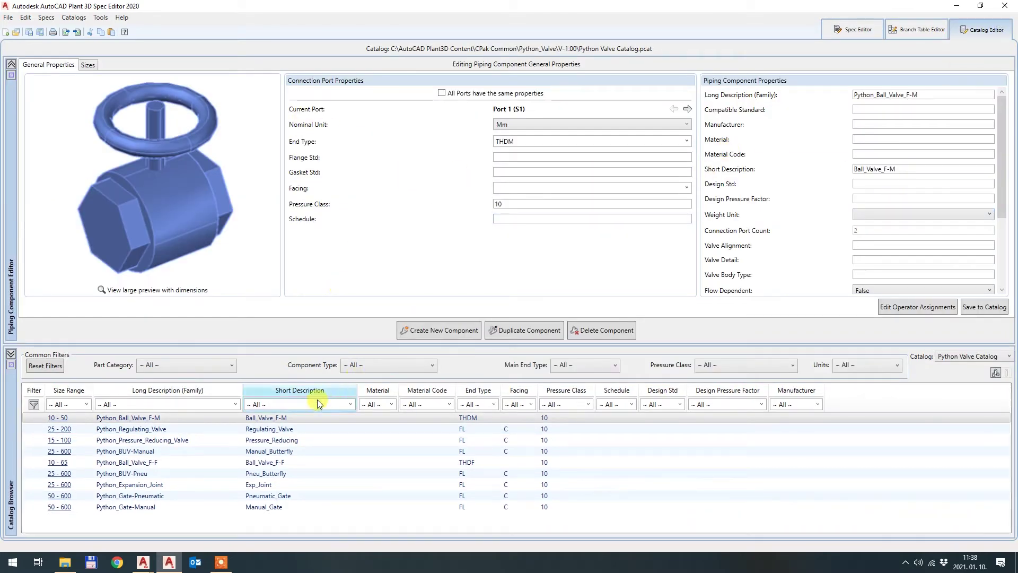
- Enlarge the Catalog Browser and show the catalog options, including creating a new catalog
drag(308, 343, 307, 320)
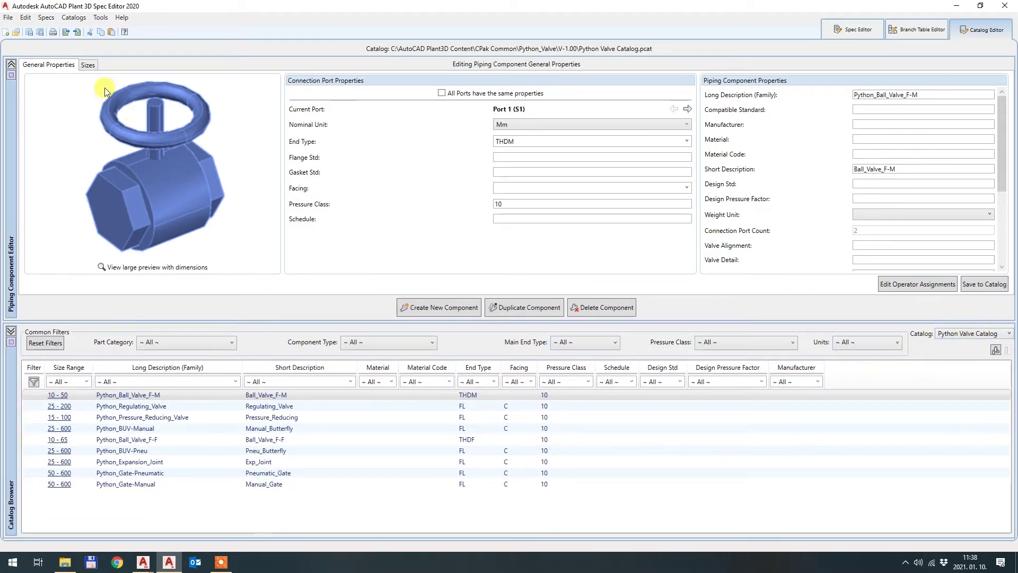
click(958, 334)
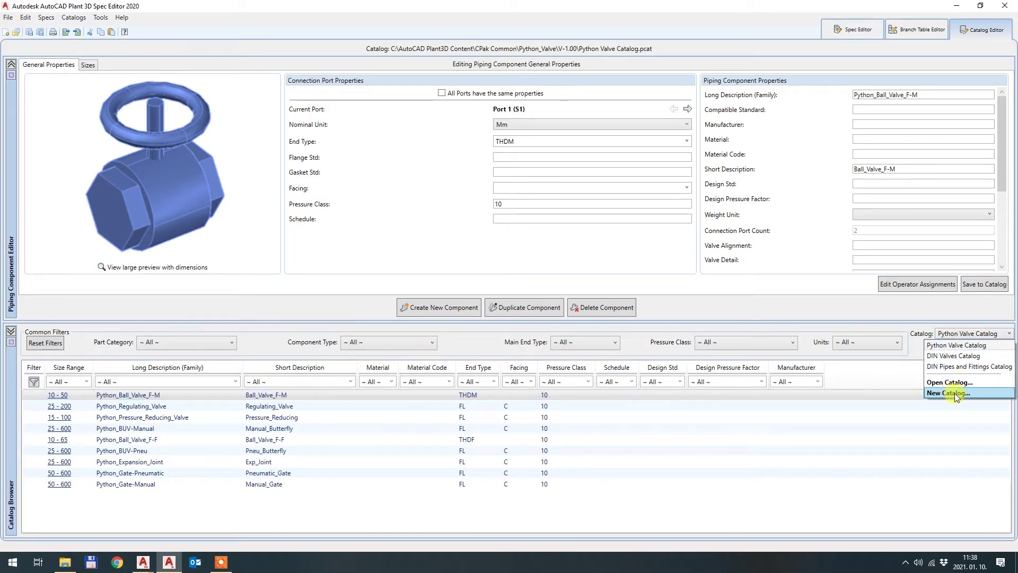
- Start a new catalog from existing, using CPak Common > Python_Valve > V-1.00 > Python Valve Catalog.pcat as source
click(954, 393)
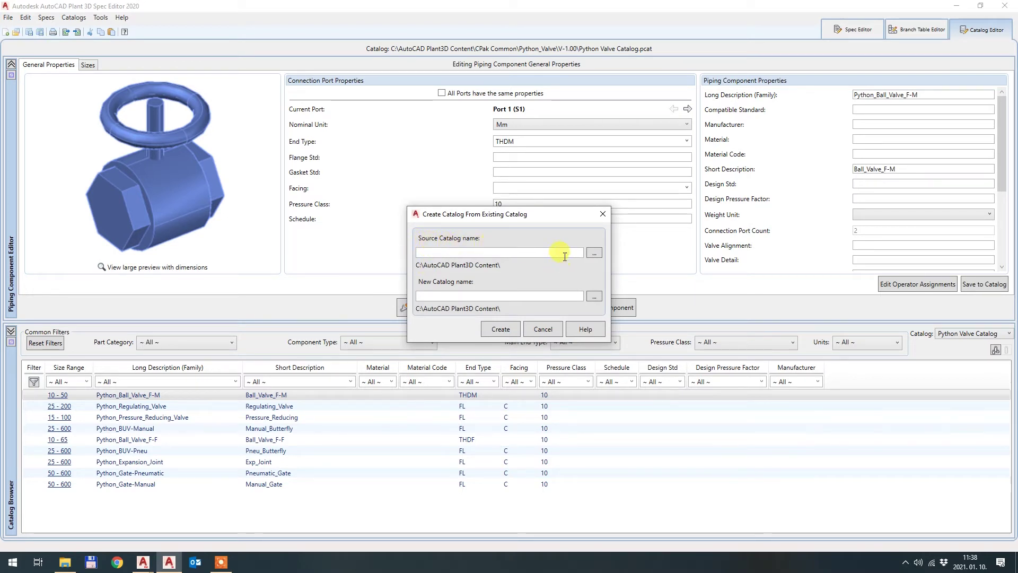
click(594, 252)
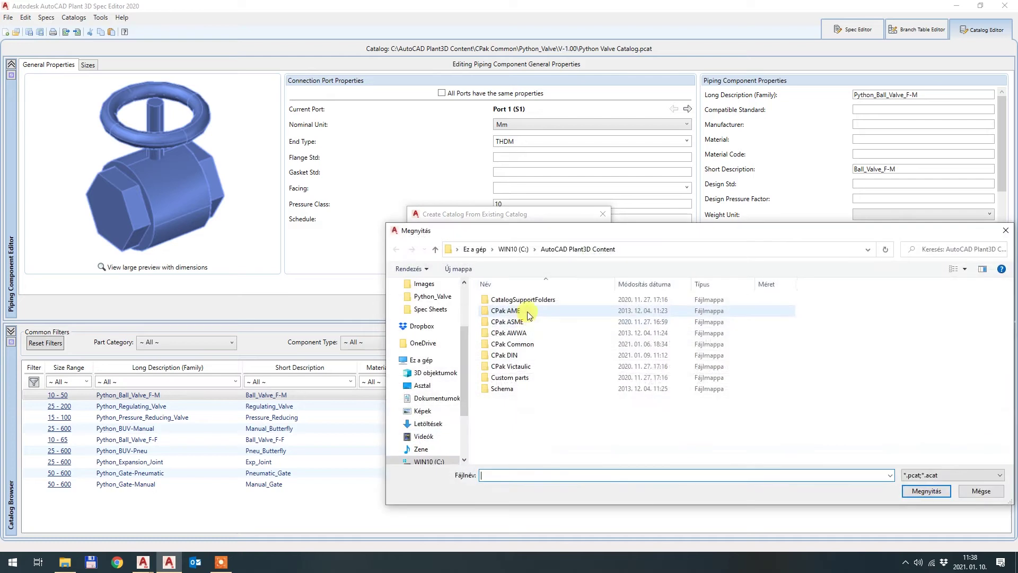
double_click(520, 344)
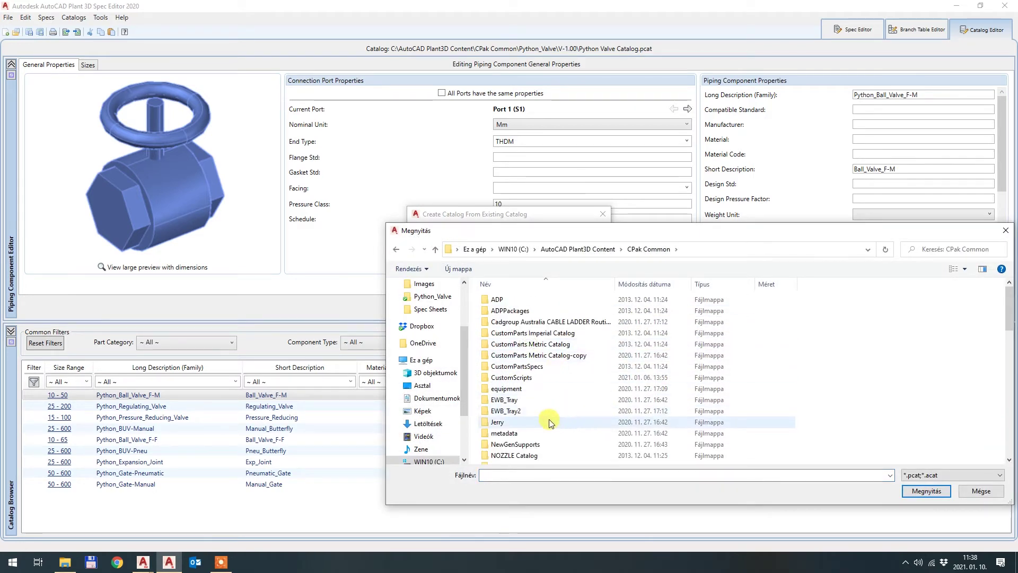
scroll(548, 428, down, 5)
scroll(548, 428, down, 3)
scroll(530, 403, up, 5)
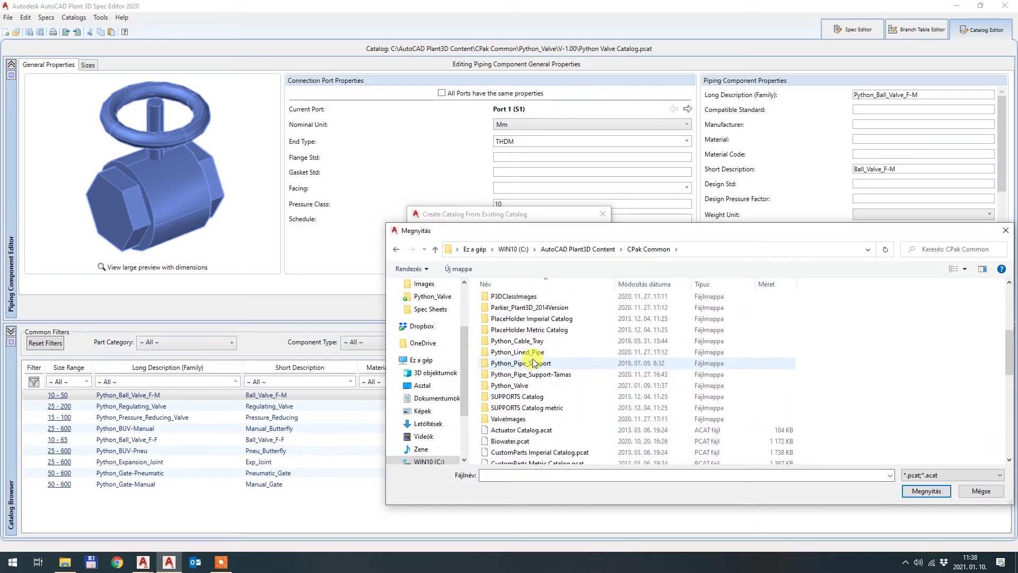
double_click(527, 385)
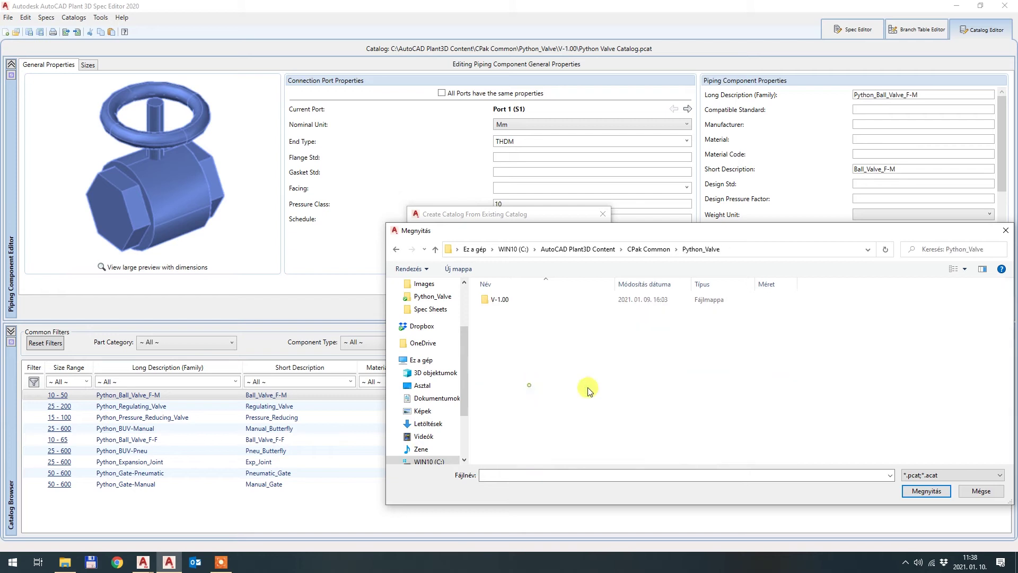
double_click(505, 301)
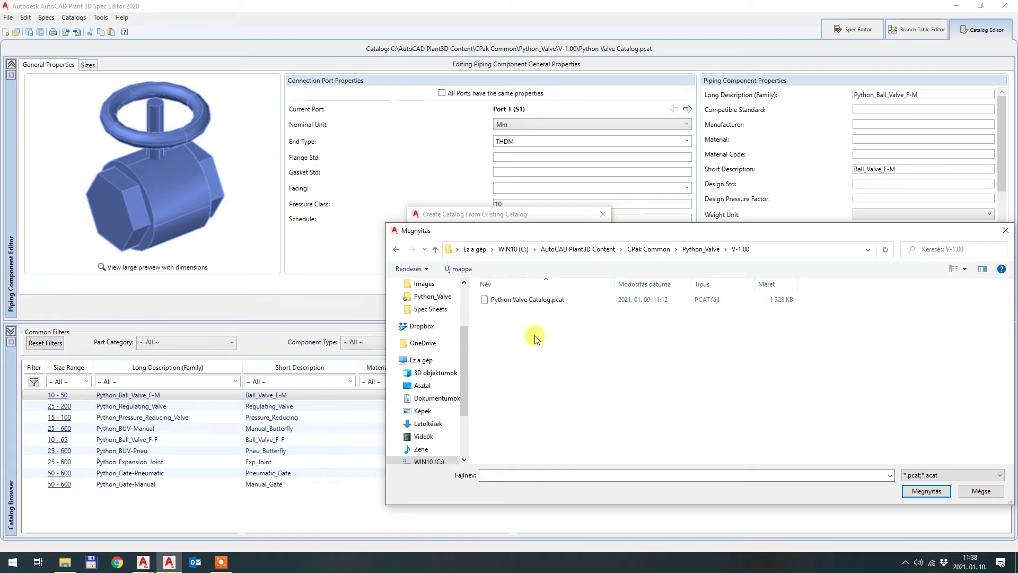
double_click(467, 299)
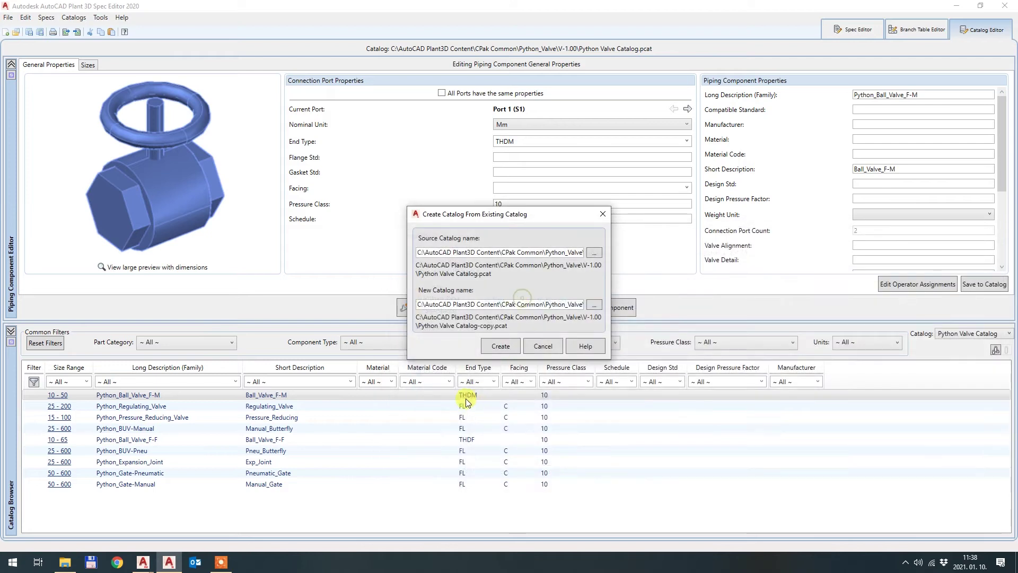
- Name the new catalog My-Custom-Valves.pcat in the CPak Common folder and create it
drag(455, 253, 631, 257)
drag(482, 306, 666, 312)
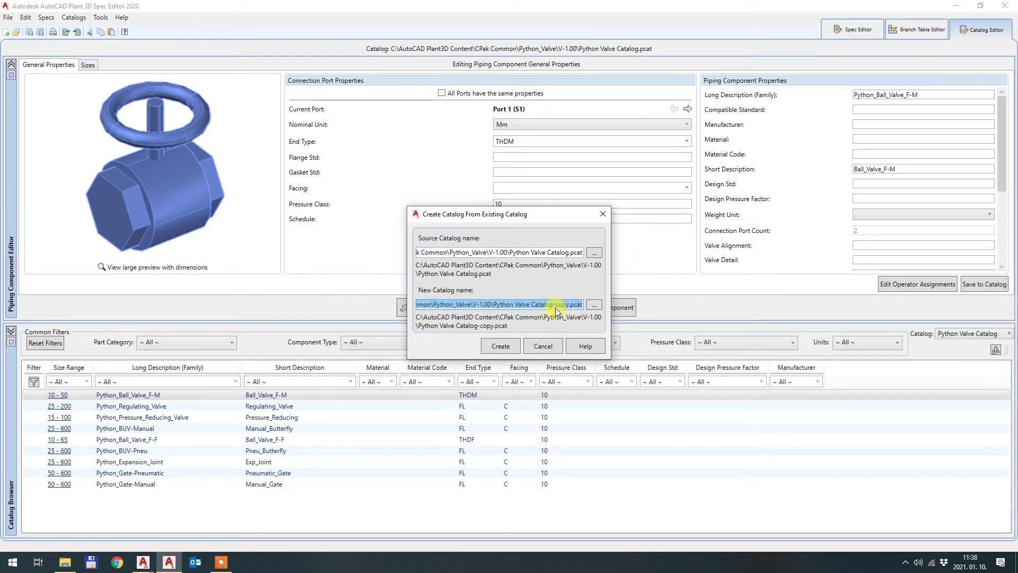
click(593, 305)
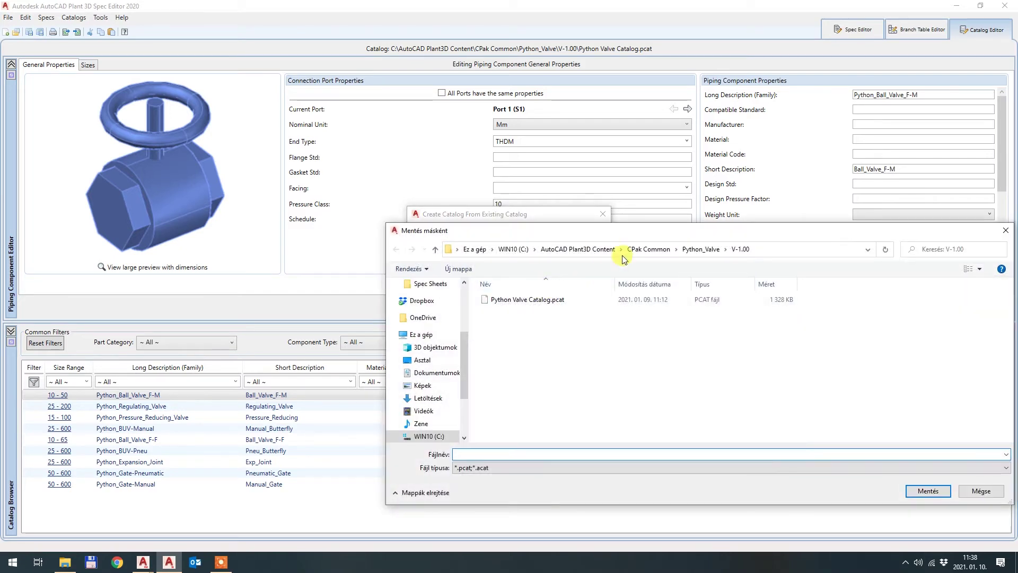
click(648, 249)
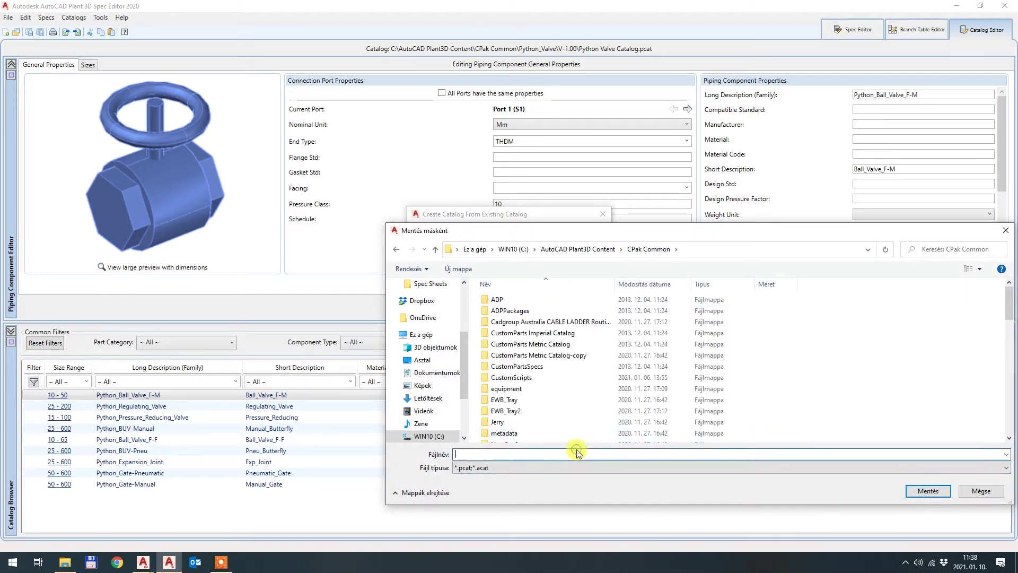
text(My)
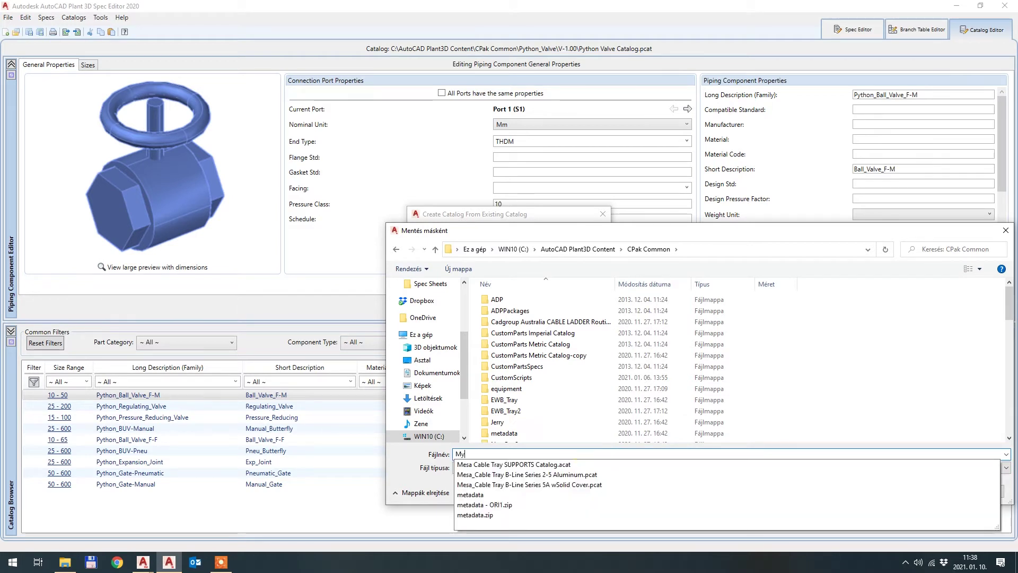
text(-Cus)
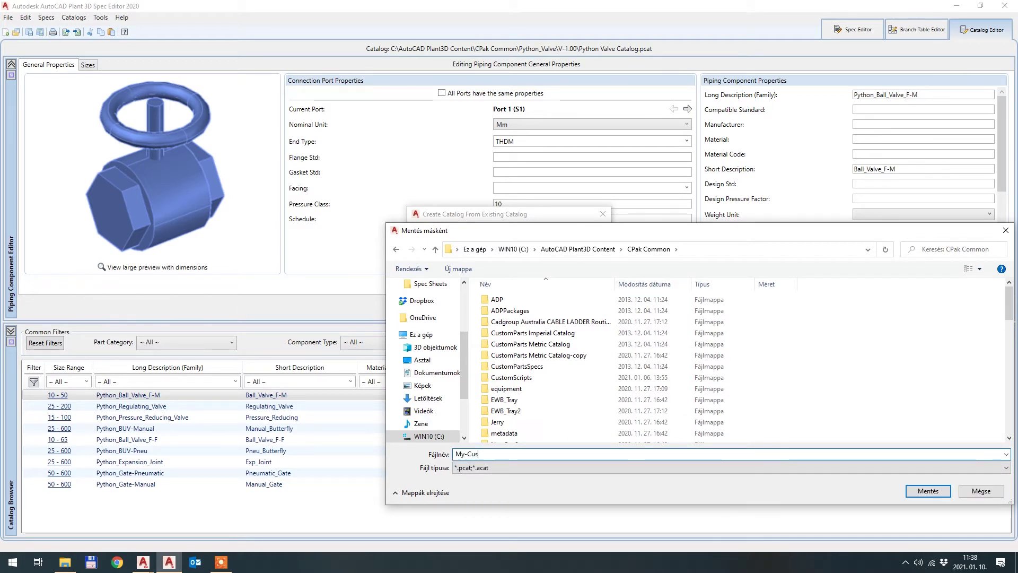
text(tom-Valve)
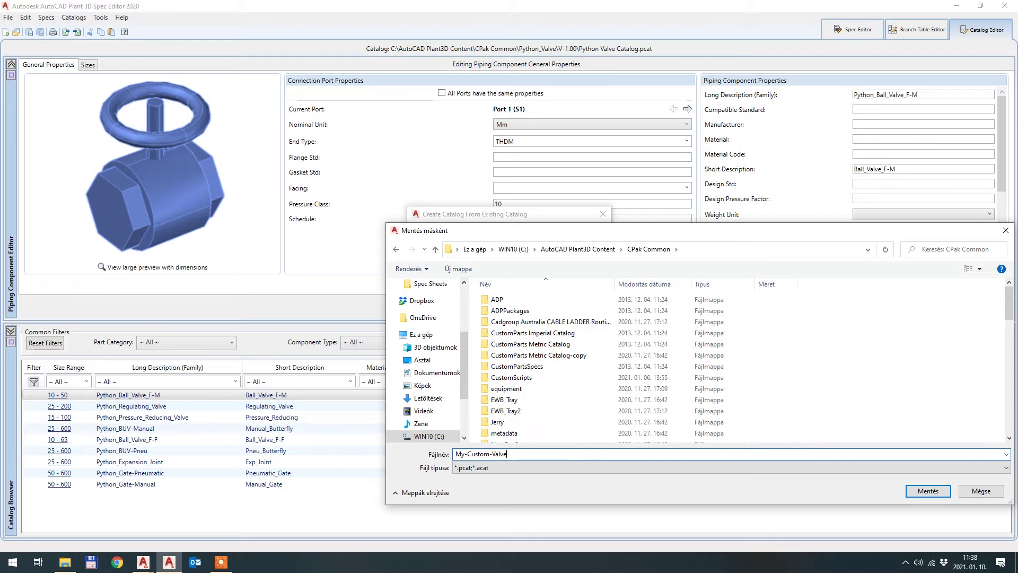
text(s)
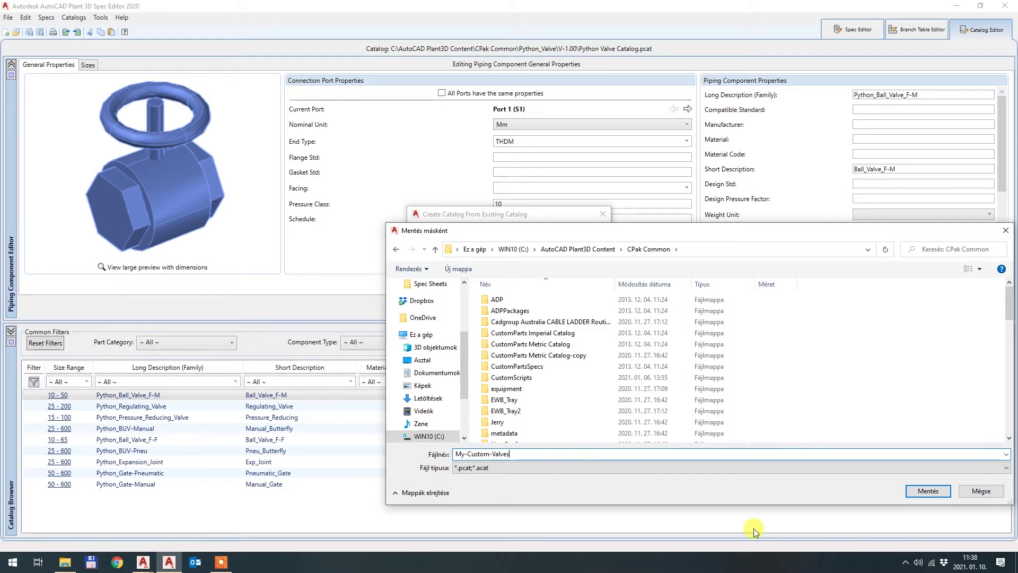
click(929, 490)
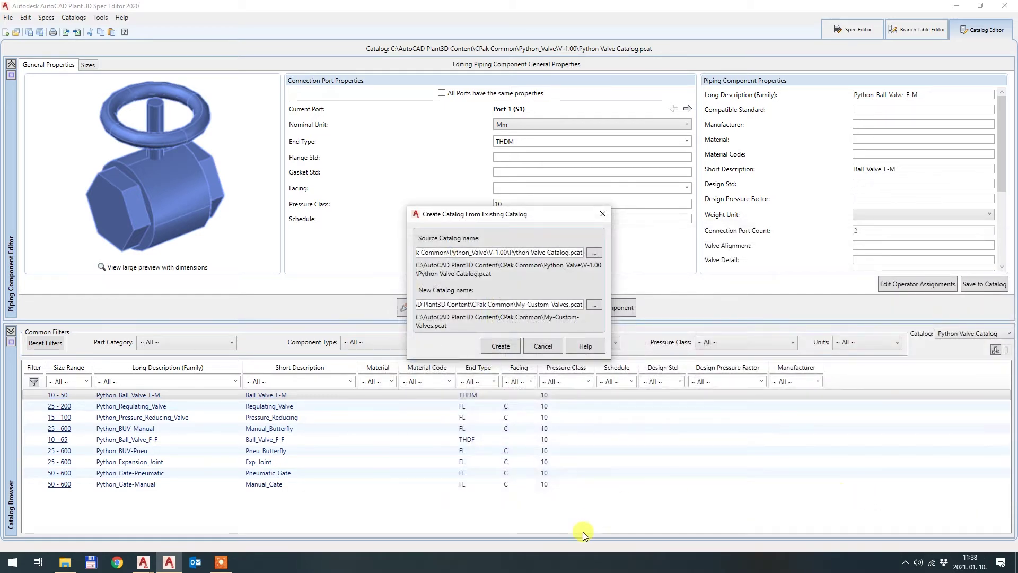
click(506, 347)
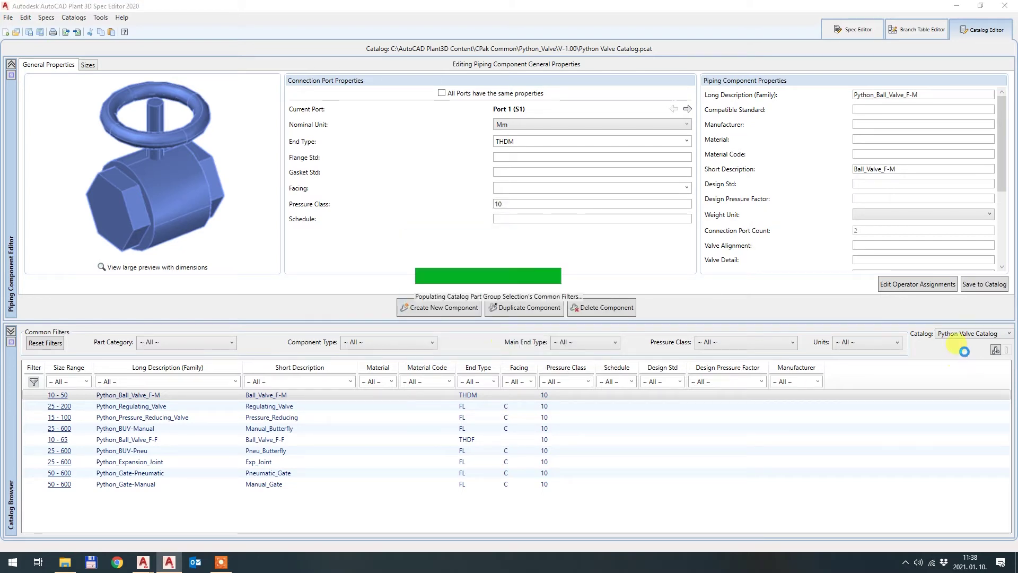
click(960, 333)
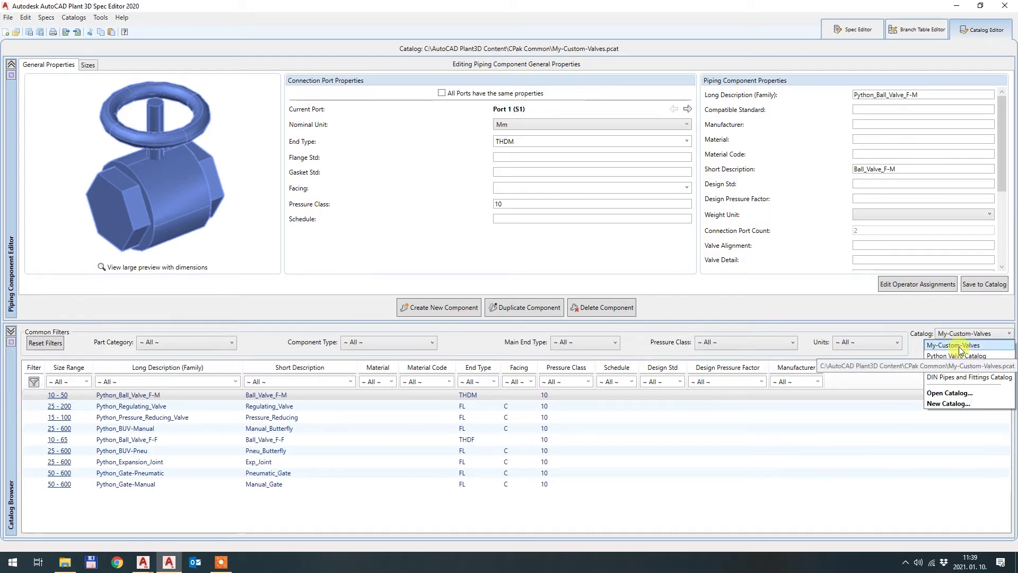
click(952, 346)
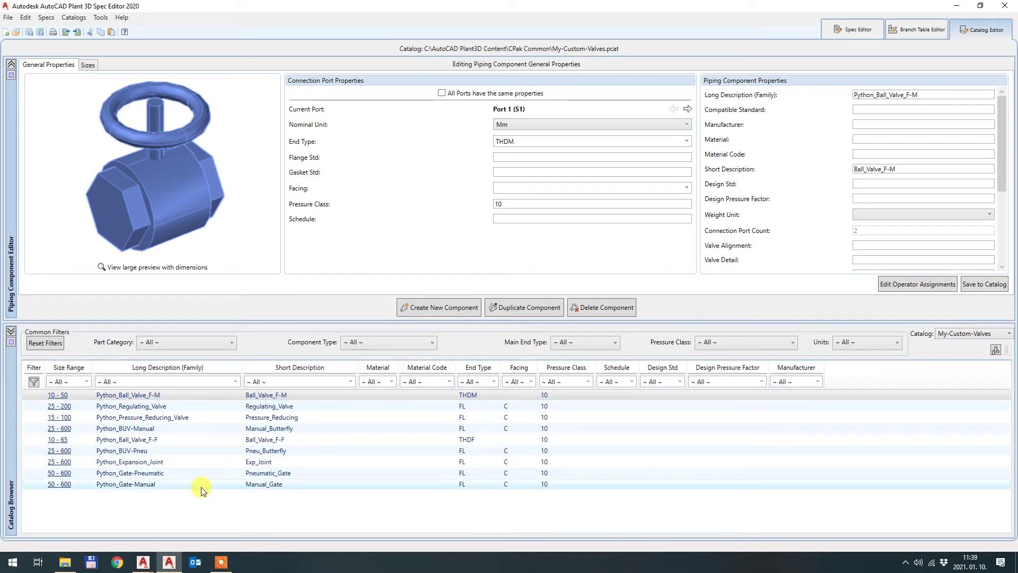
click(966, 334)
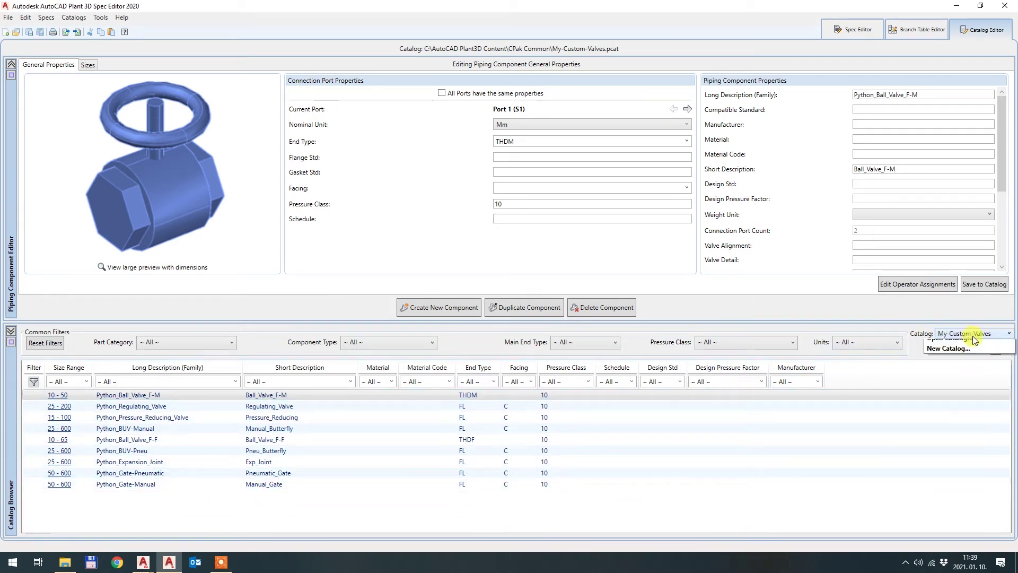
click(936, 346)
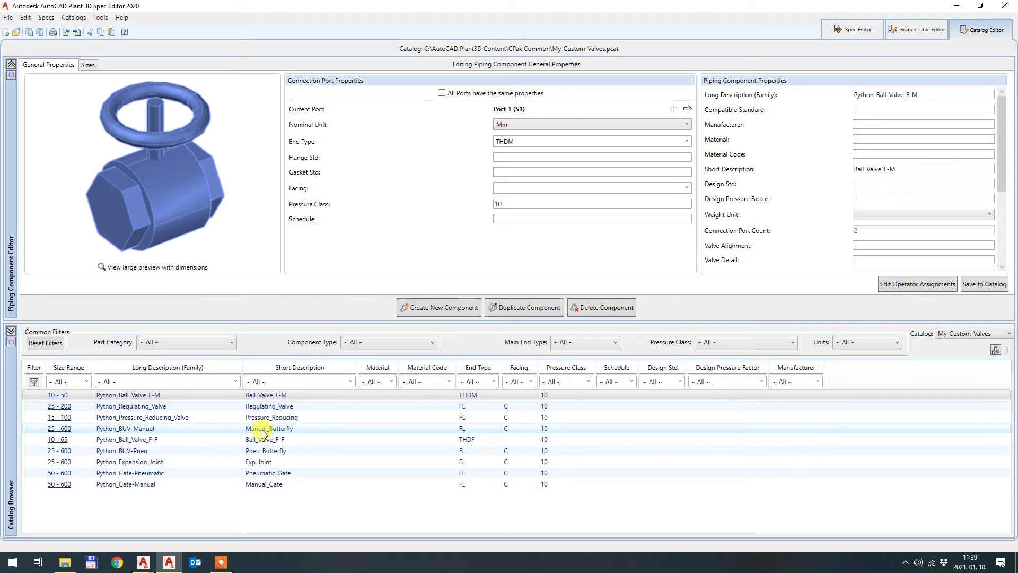
- Show Python_BUV-Manual's size dimensions, enter A1 of 35, and save the sizes to the catalog
click(308, 432)
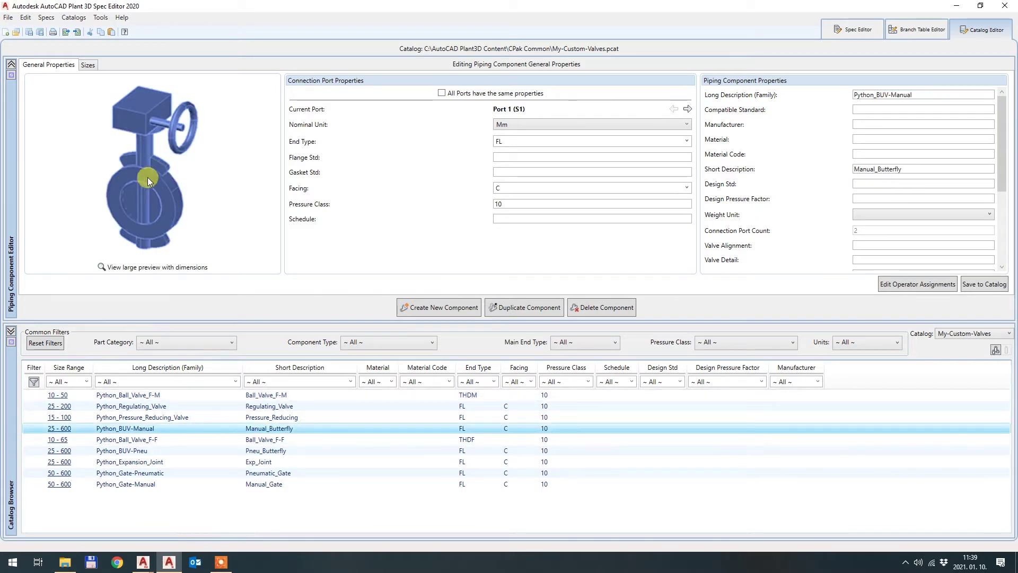
click(88, 66)
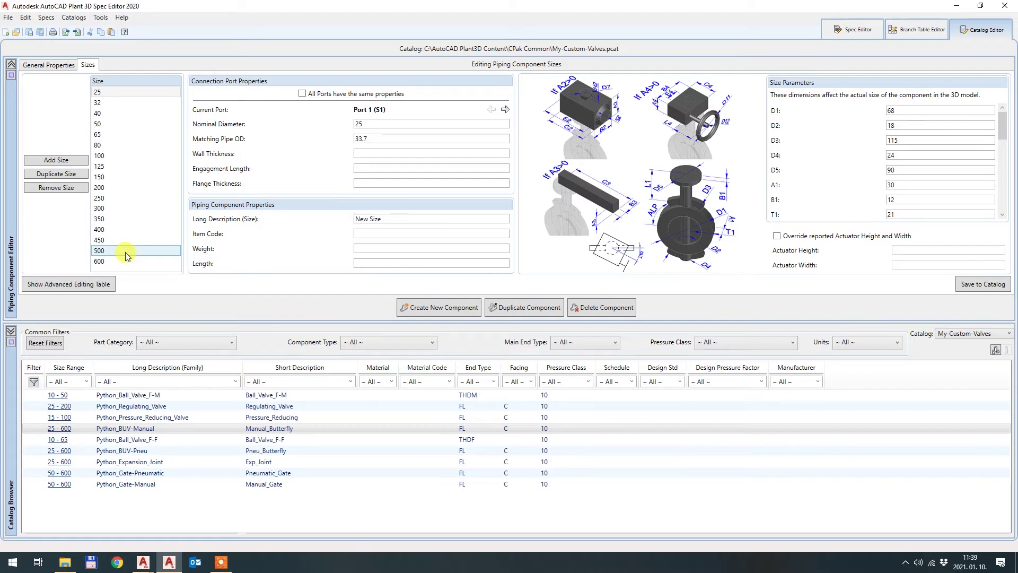
drag(399, 321, 415, 349)
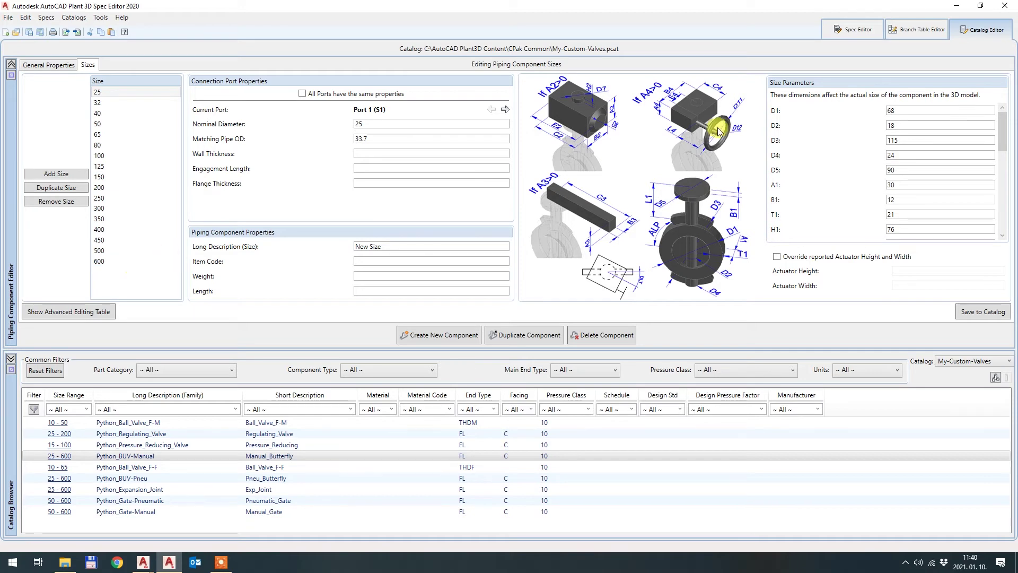
click(904, 184)
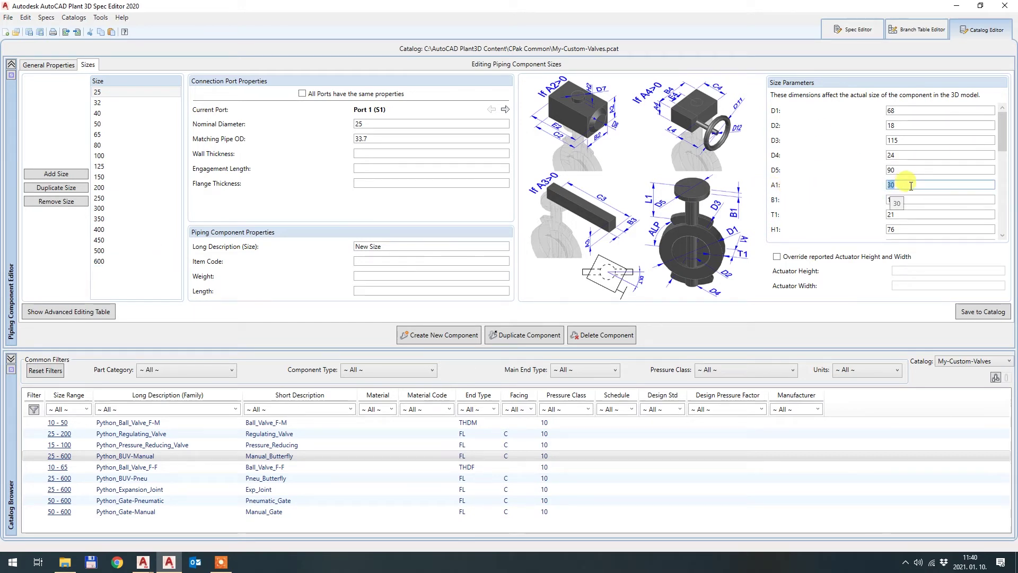
text(35)
click(979, 313)
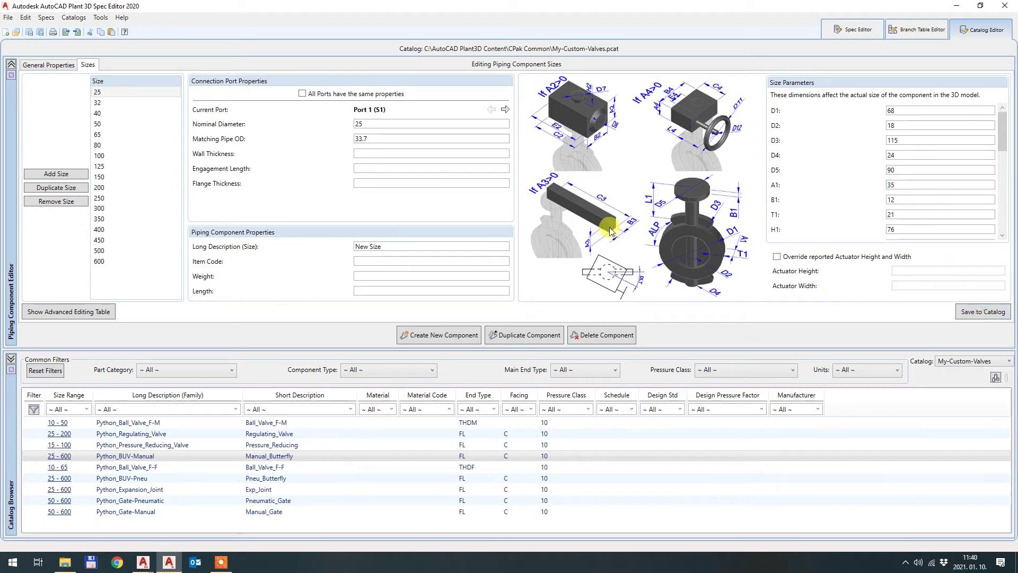
click(119, 102)
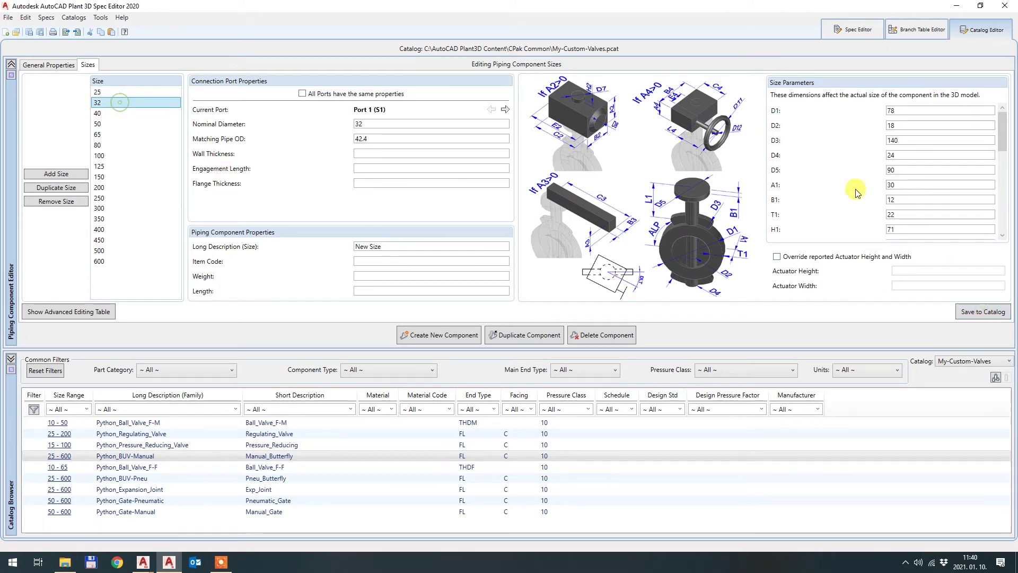
click(914, 186)
click(997, 313)
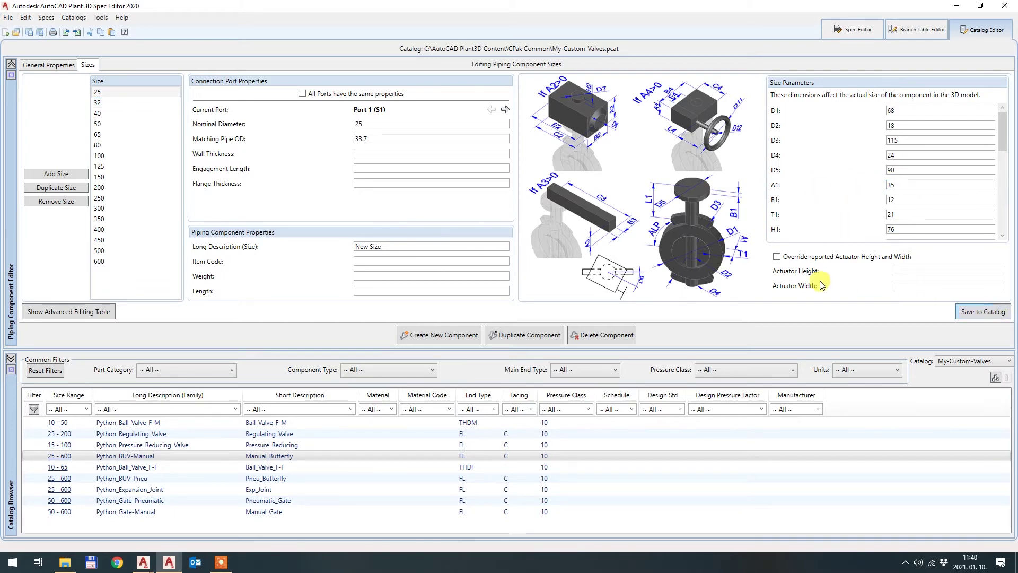
- Enter A1 of 35 for size 25 and correct size 32's A1 to 30
click(108, 93)
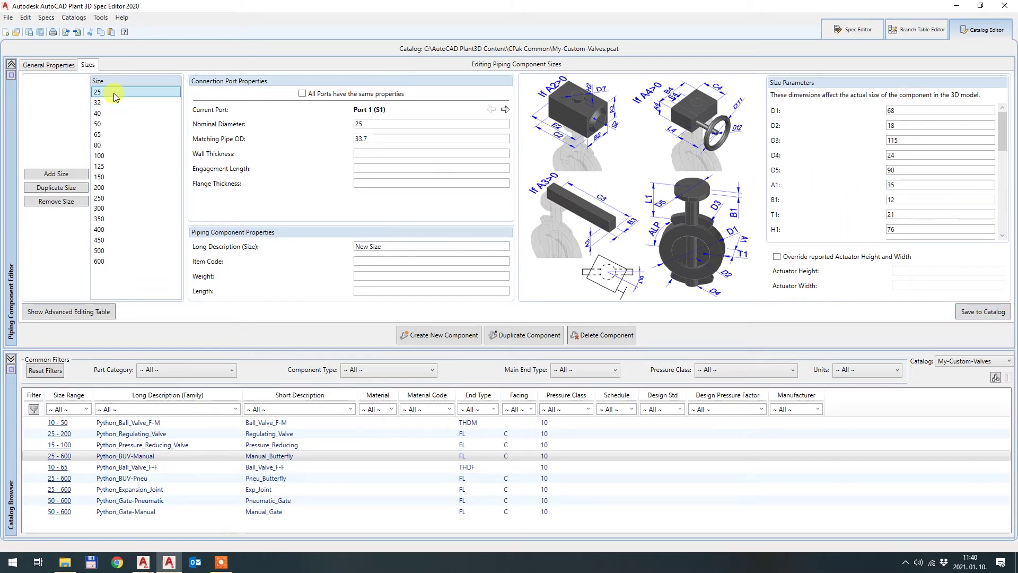
click(924, 185)
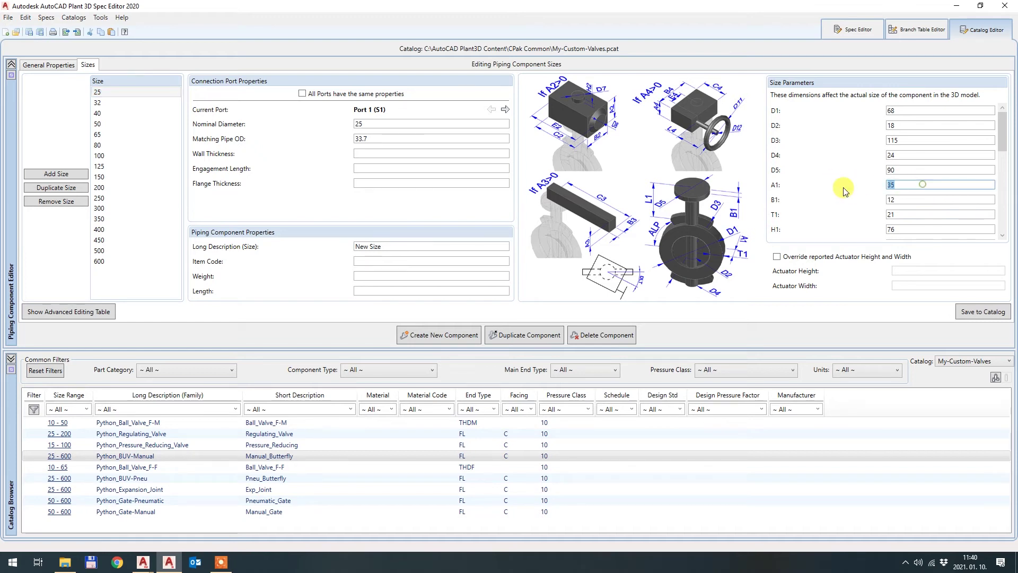
text(35)
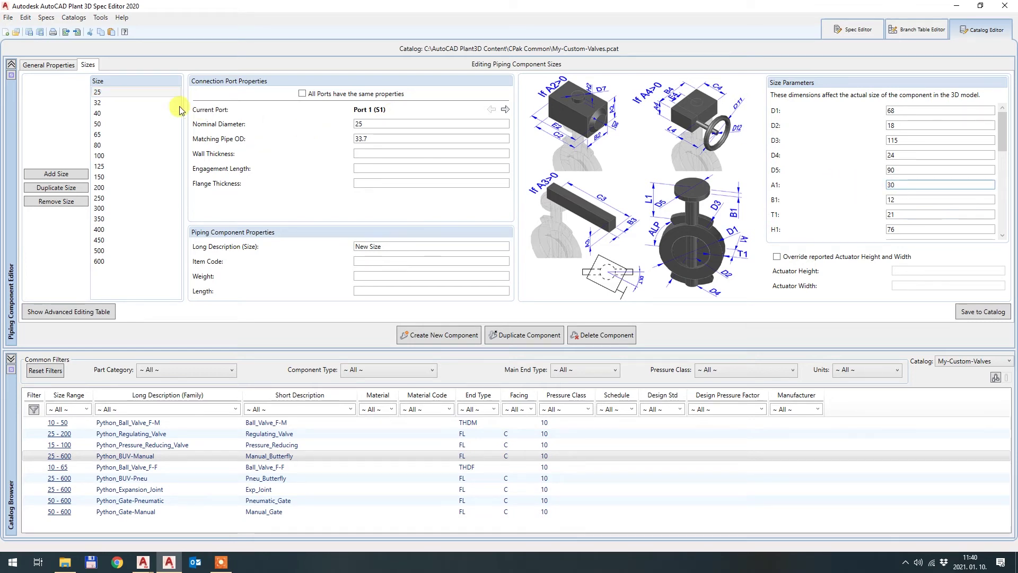
click(109, 102)
click(902, 185)
text(30)
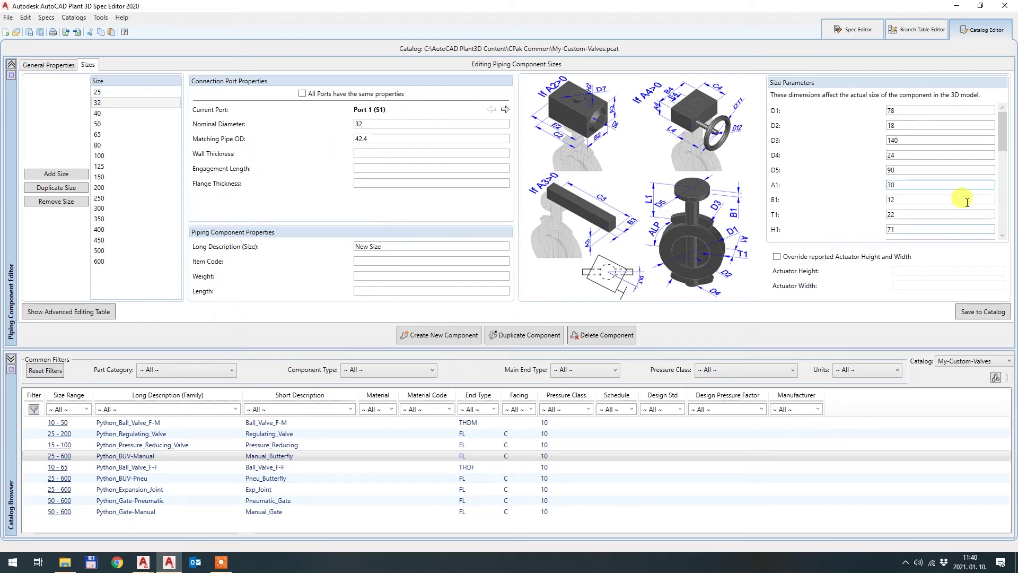
click(110, 103)
- Duplicate Python_BUV-Manual, replacing Copy with Plus5 in the new family name
click(113, 93)
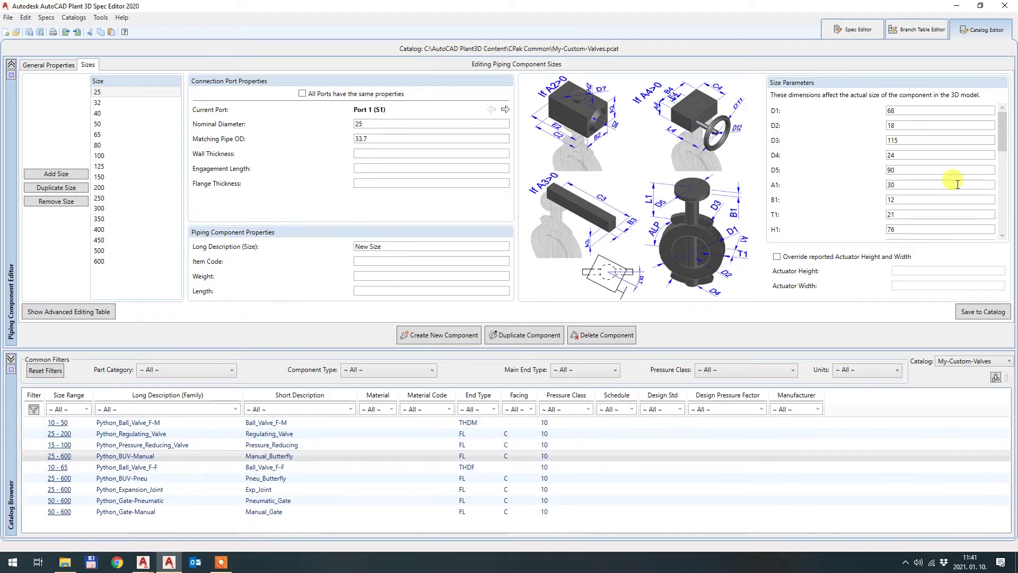
click(525, 335)
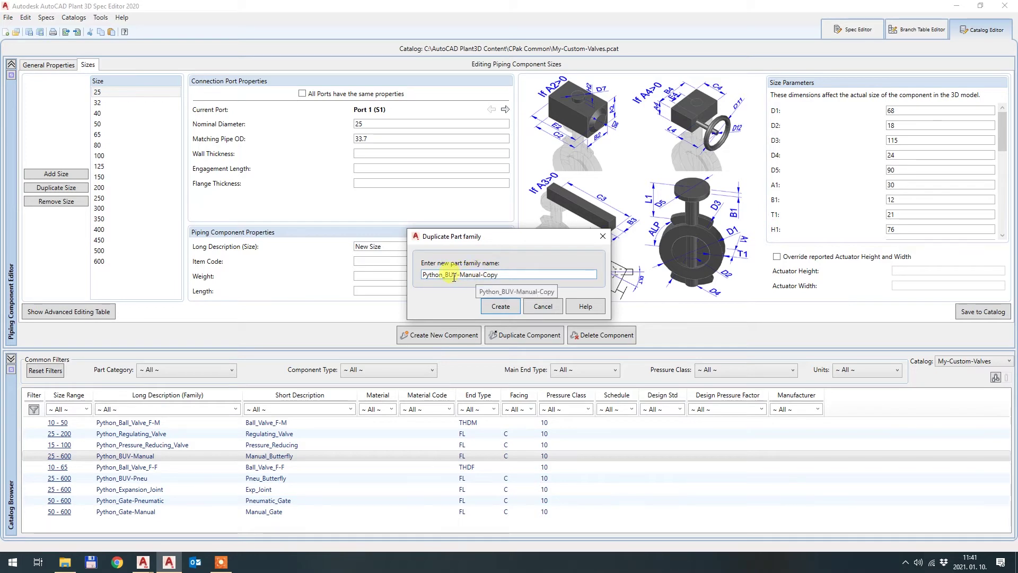
drag(483, 275, 542, 276)
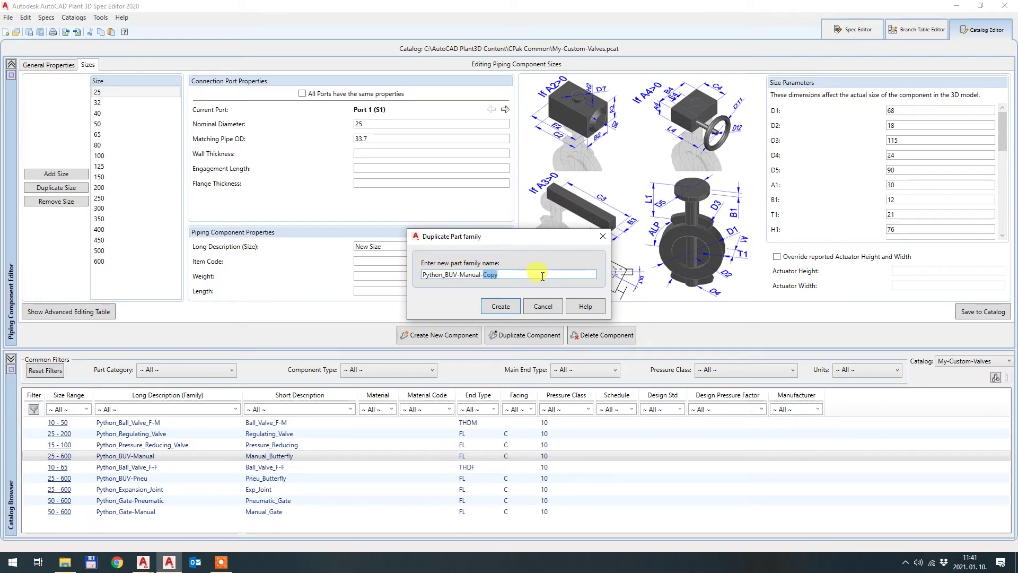
text(PLu)
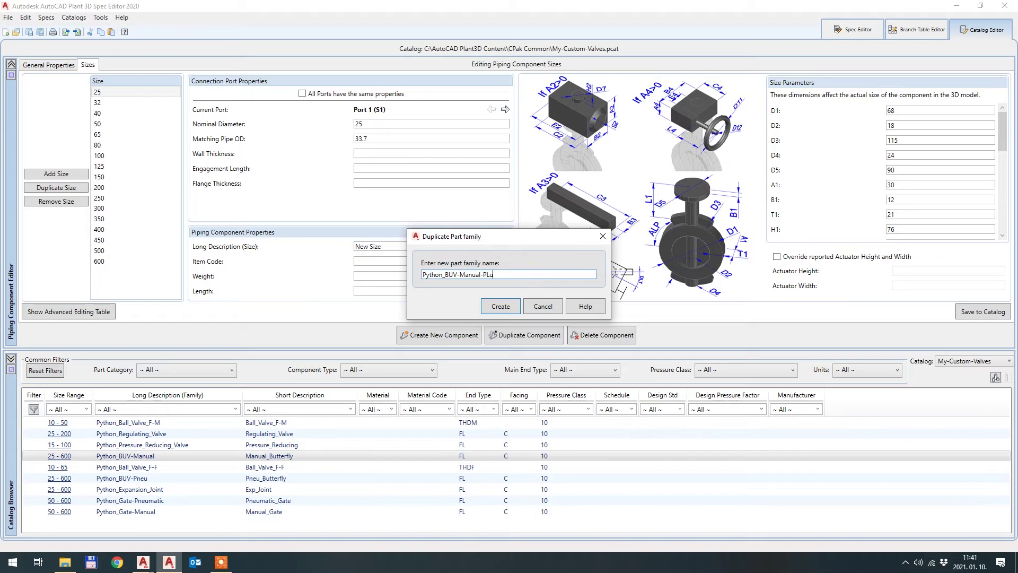
text(us5)
click(509, 308)
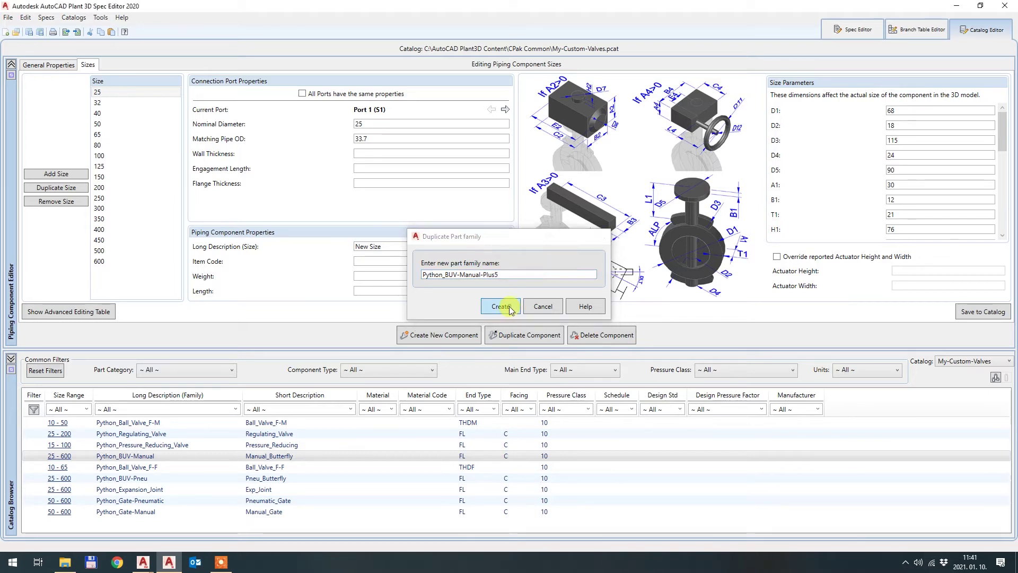
click(58, 66)
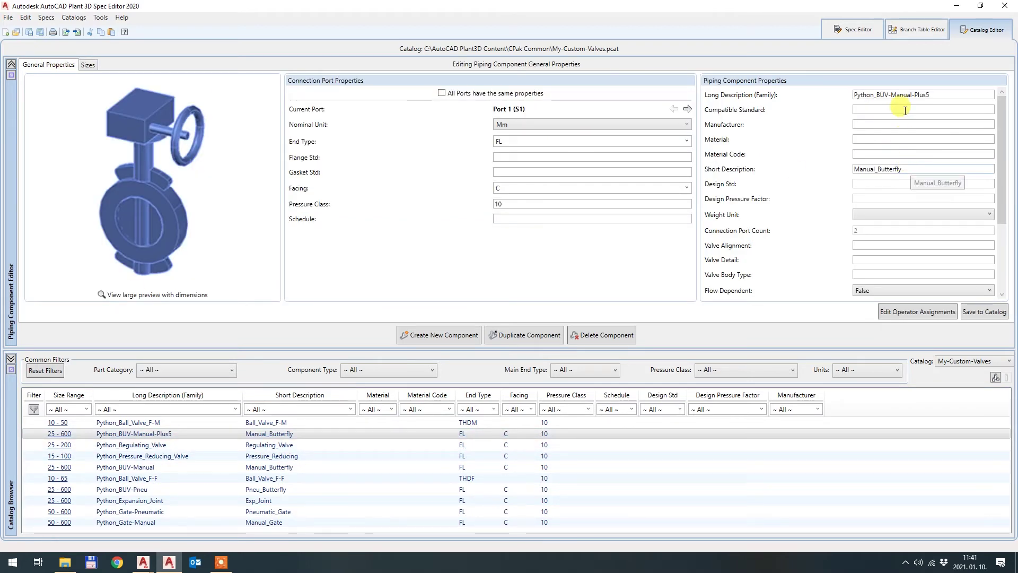
- Copy the -Plus5 suffix from the long description to make the short description Manual_Butterfly-Plus5, then save
drag(934, 96, 915, 94)
key(ctrl+c)
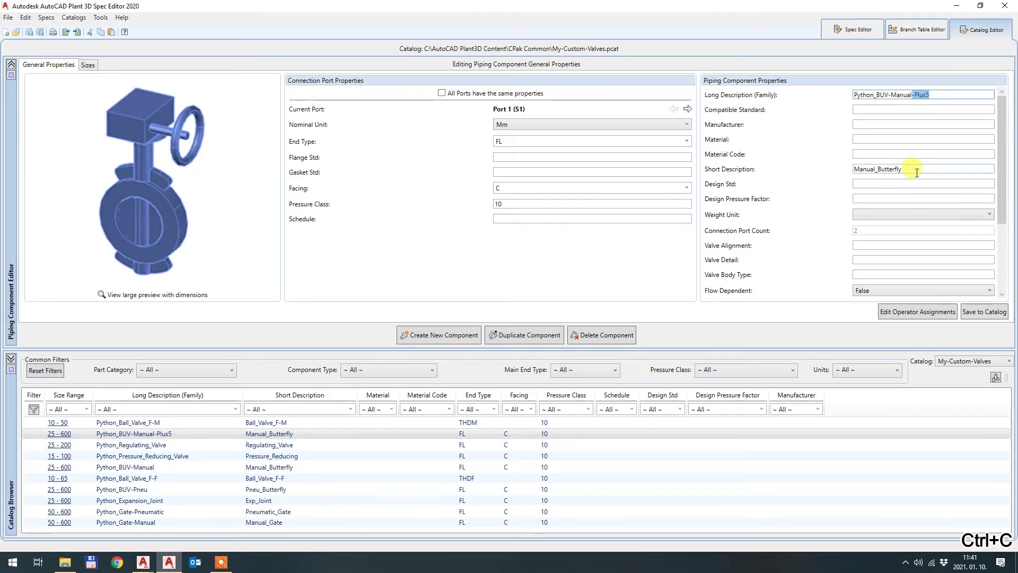
click(903, 168)
key(ctrl+v)
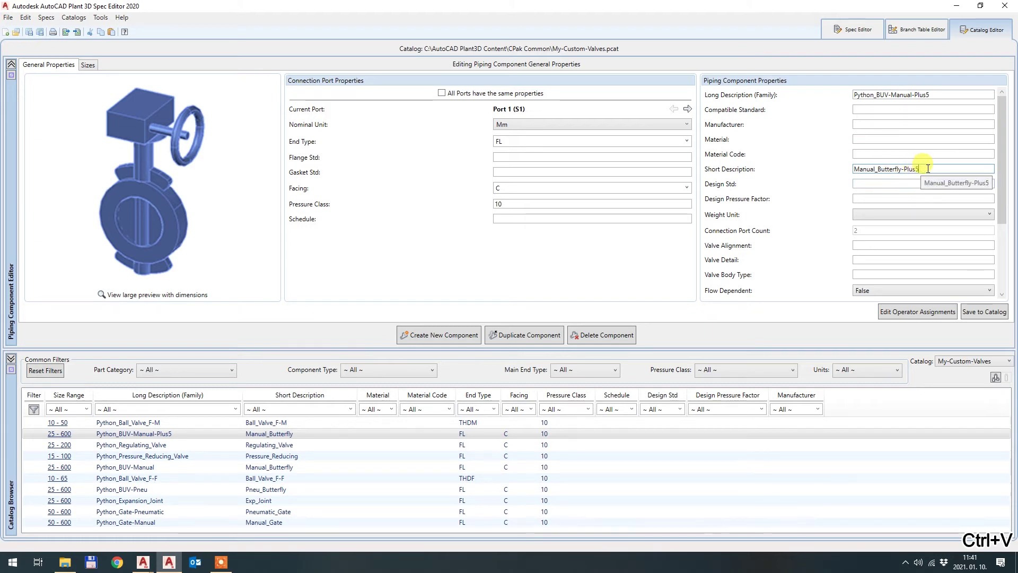
click(918, 182)
click(939, 169)
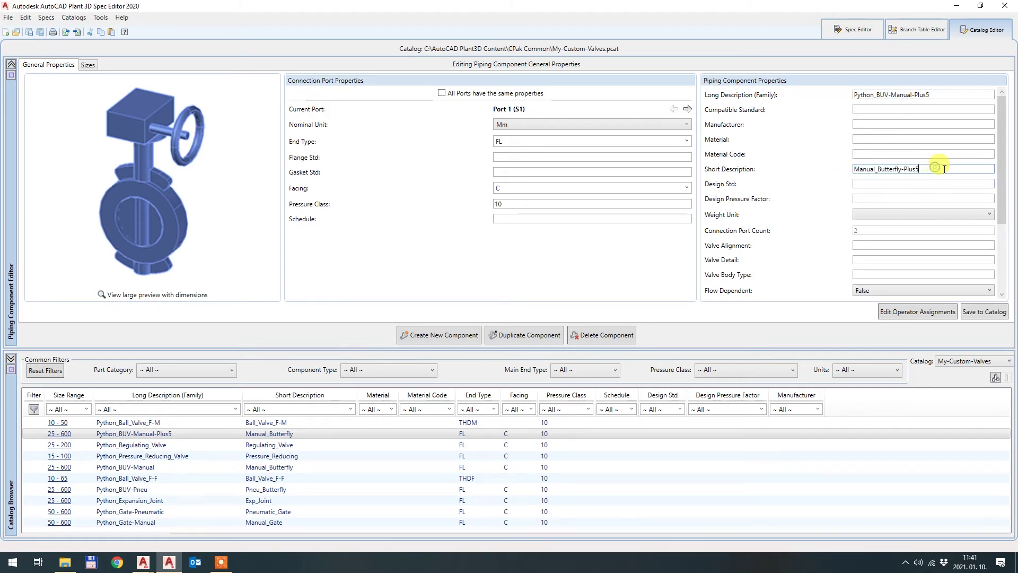
double_click(939, 169)
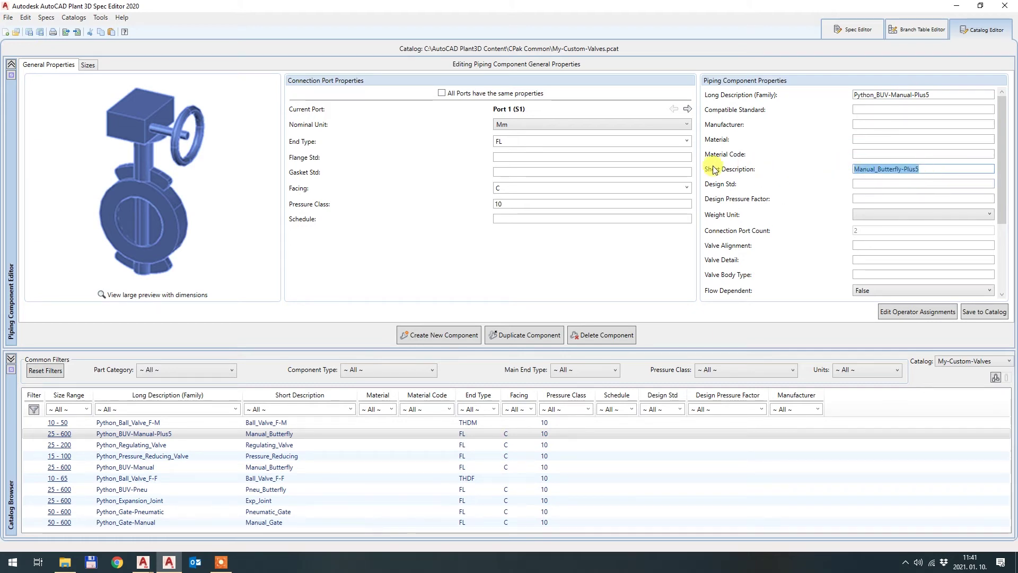
click(942, 168)
double_click(941, 169)
click(932, 167)
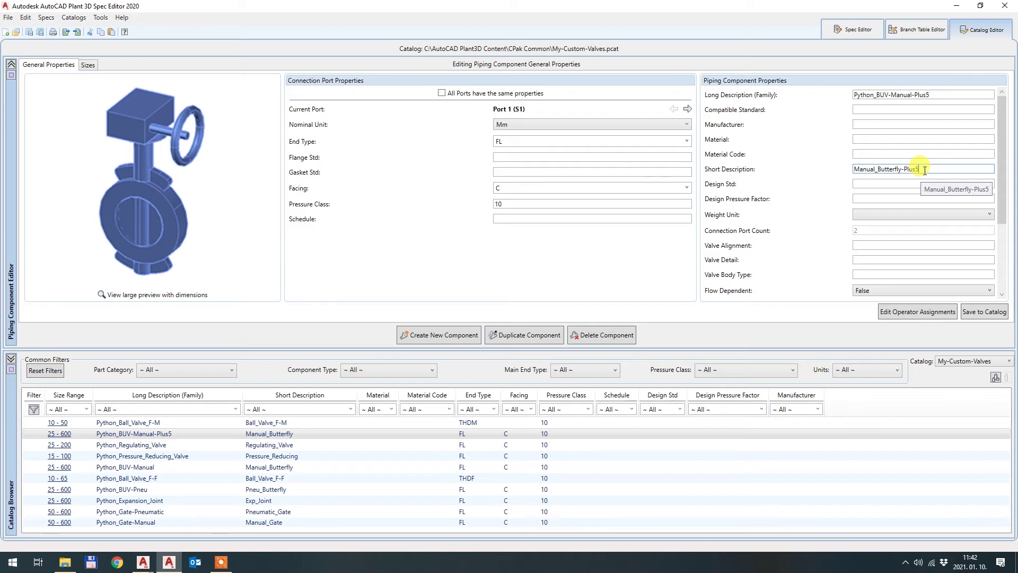
click(984, 316)
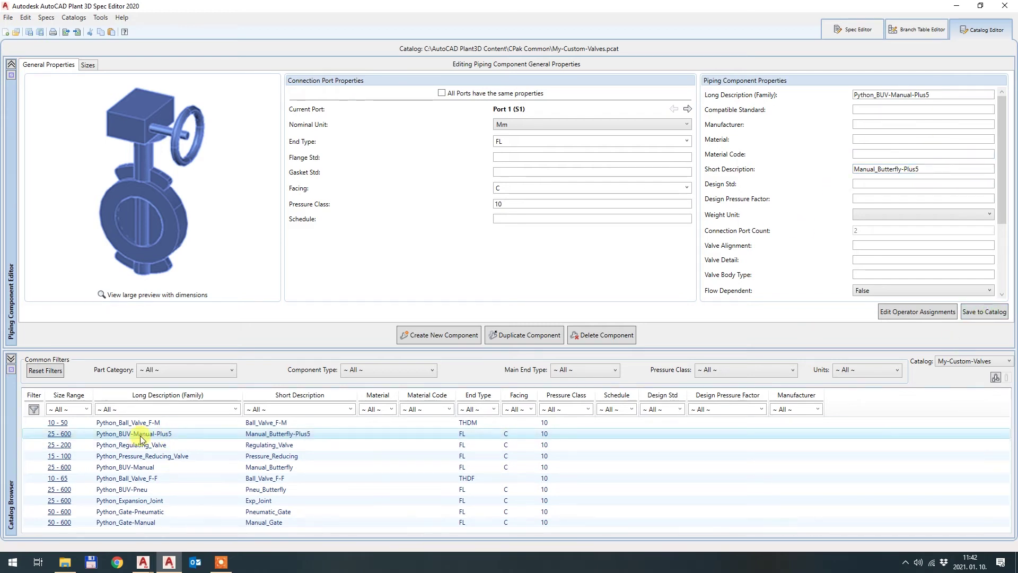
click(72, 435)
- Display the Plus5 valve's size list, checking the size 40 and size 25 dimensions
click(88, 66)
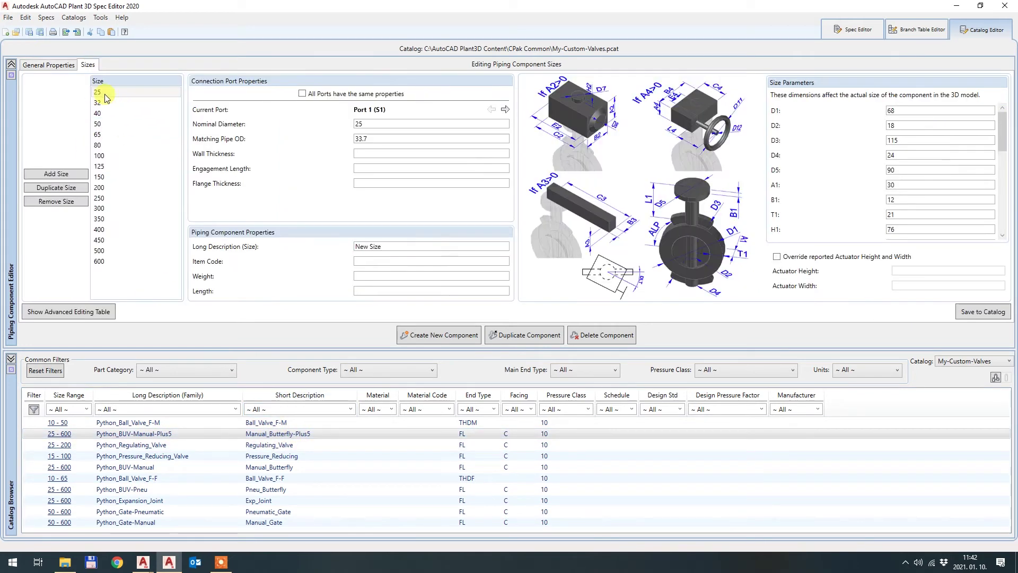
click(53, 66)
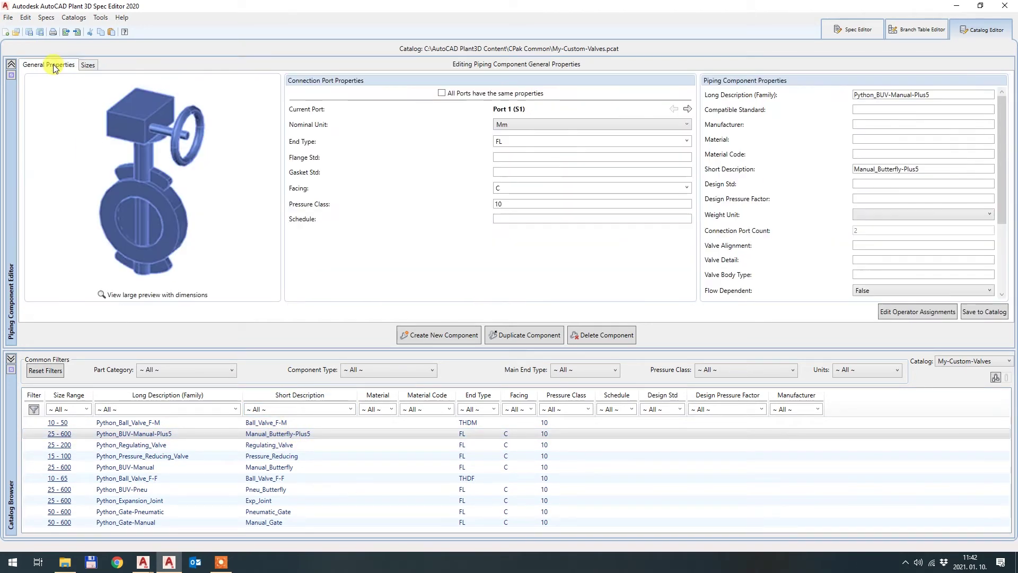
click(87, 64)
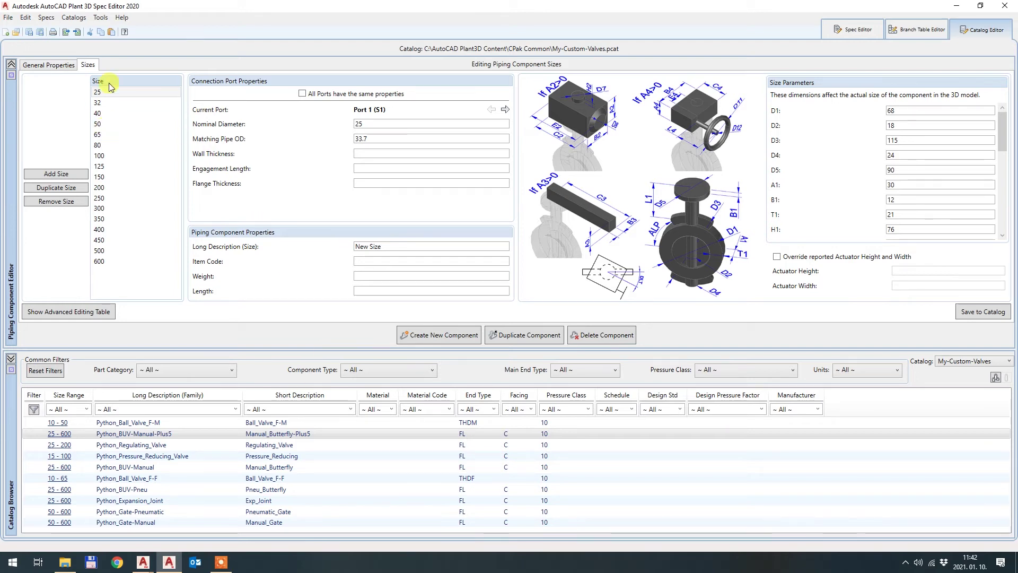
click(101, 113)
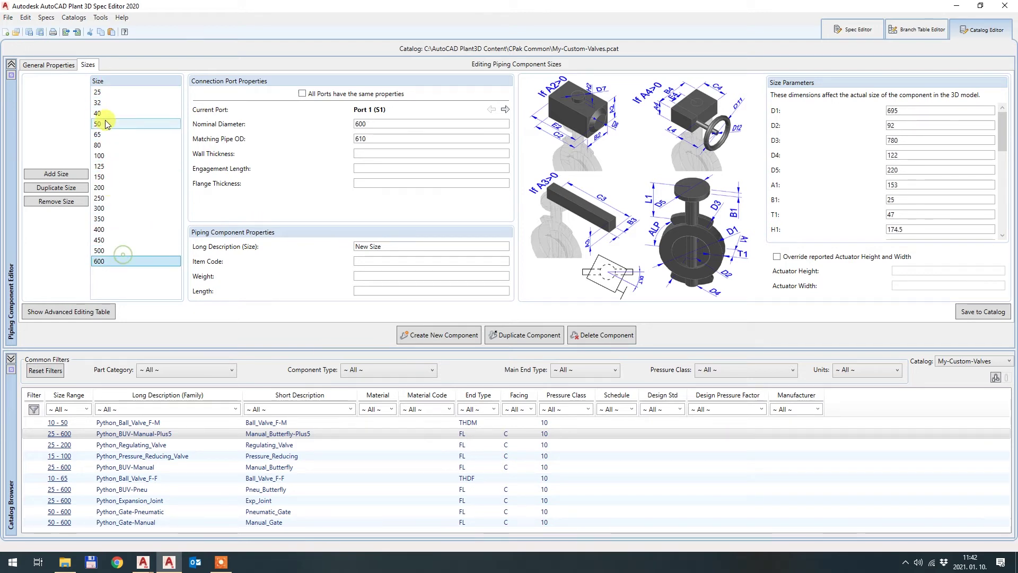
key(Home)
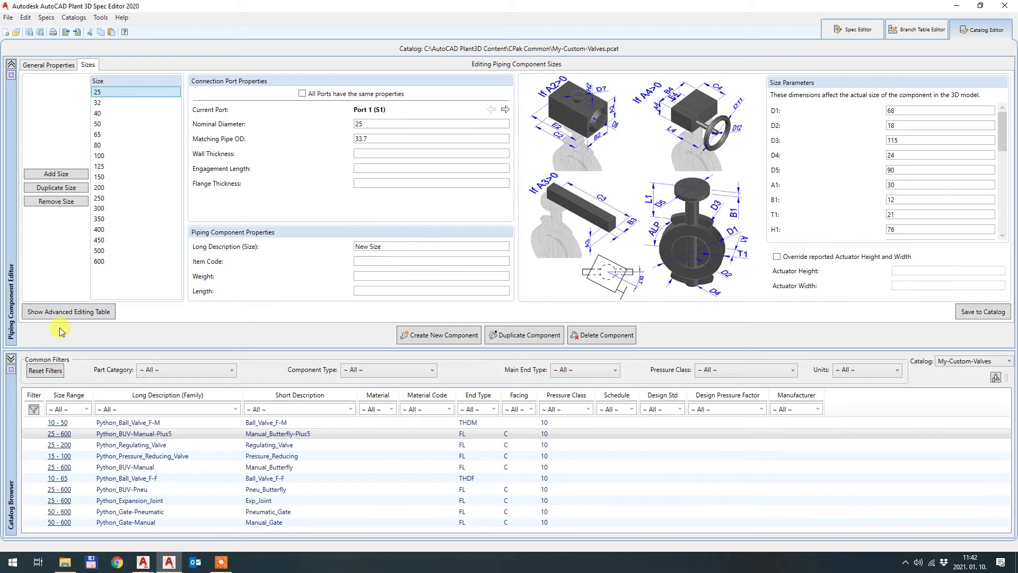
- In the advanced table, enter A1 35, 35, 38, 48, 51 for sizes 25, 32, 40, 50, 65 and save
click(101, 316)
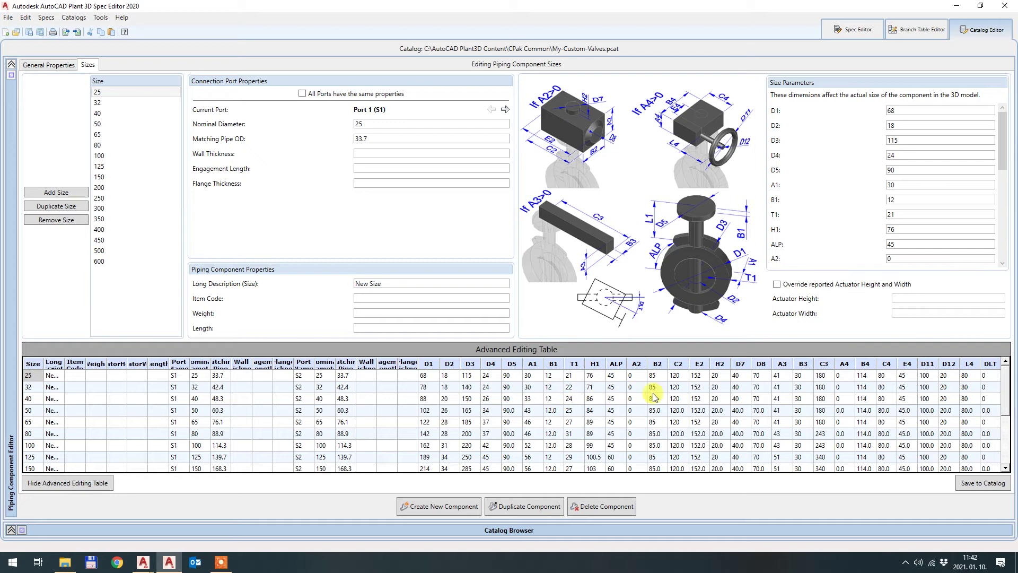
click(532, 375)
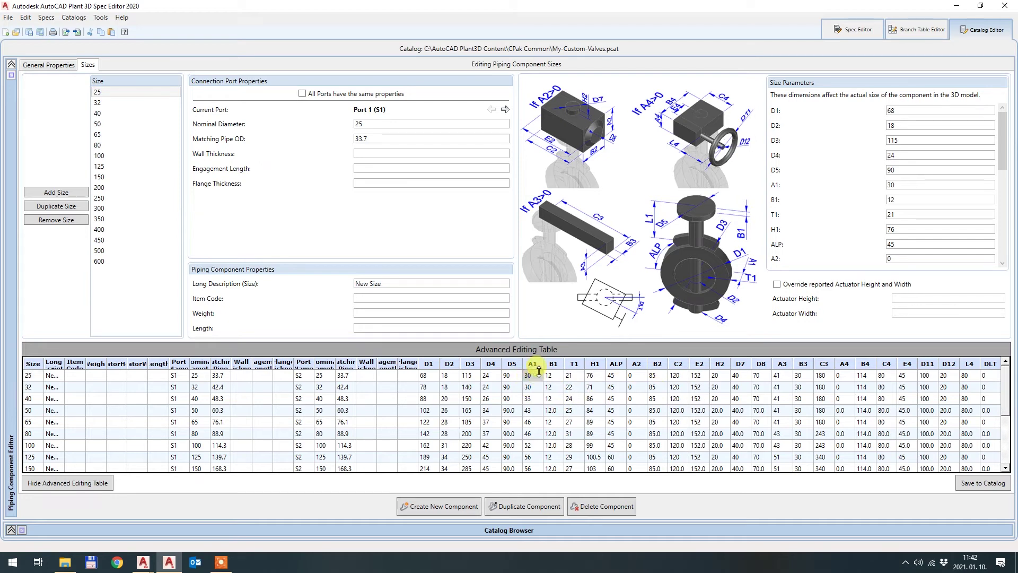
text(35)
key(Return)
text(35)
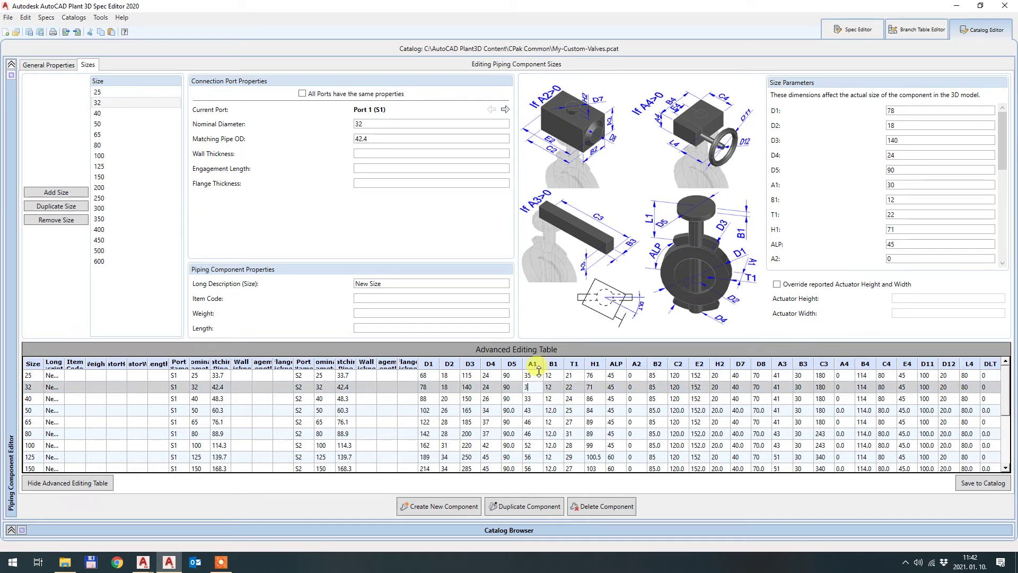
key(Return)
text(38)
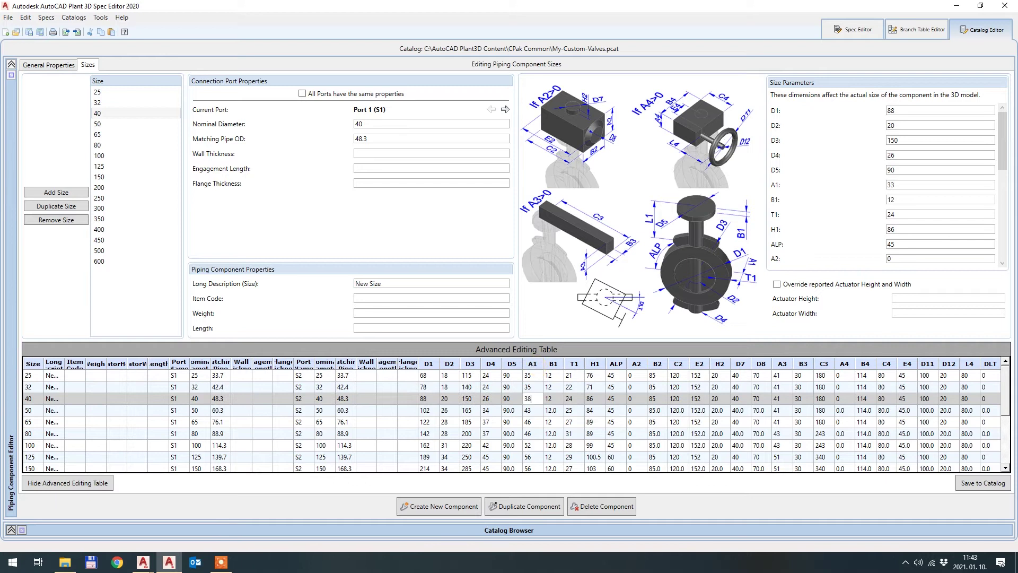
key(Return)
text(48)
key(Return)
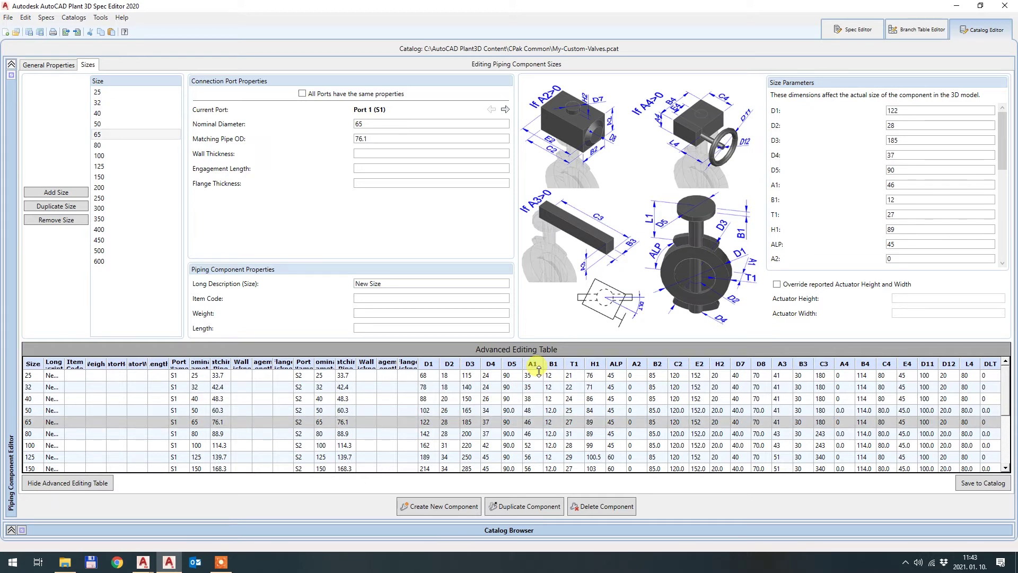
text(51)
key(Return)
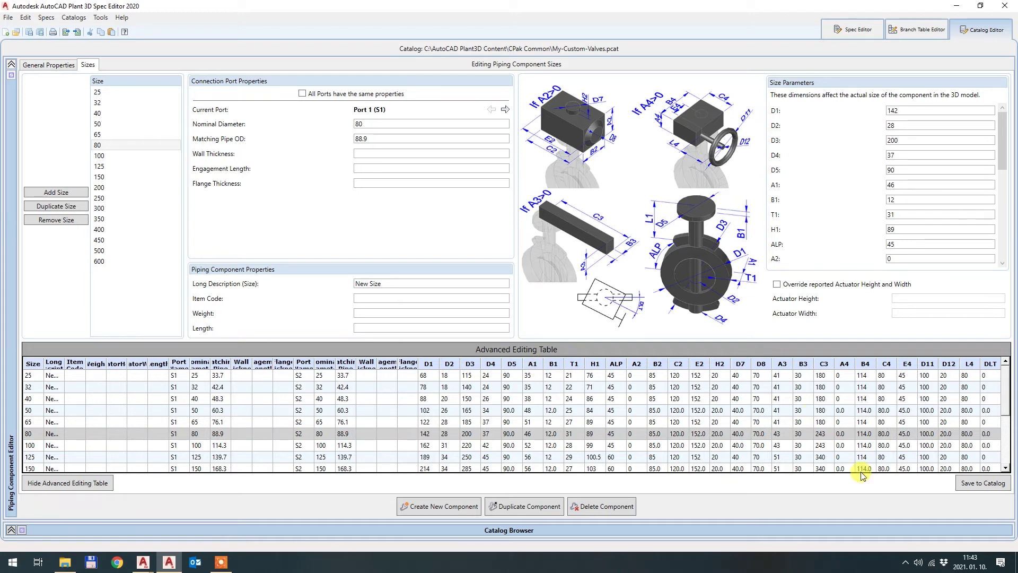
click(977, 483)
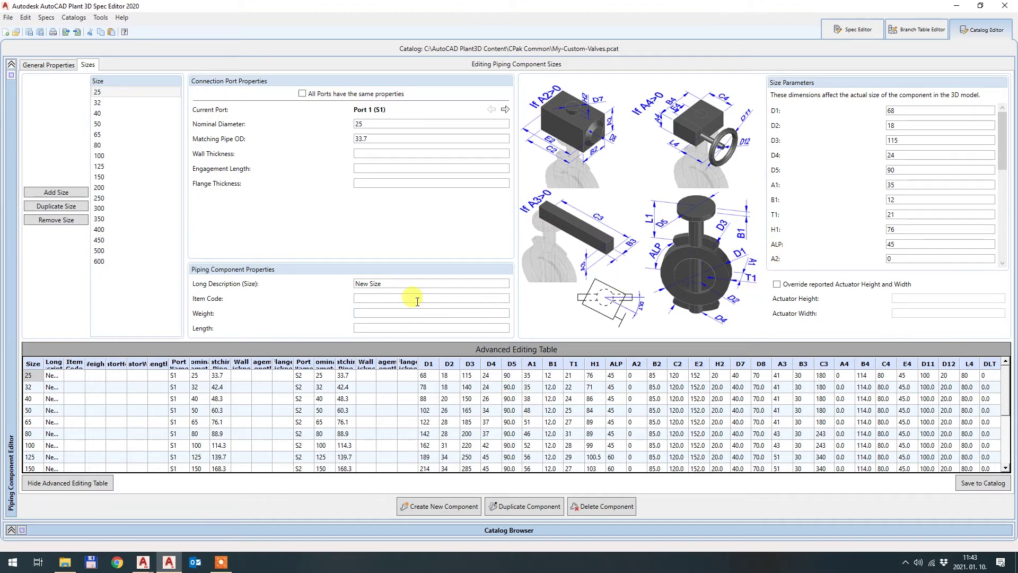
- Export the catalog to Excel as 1.xls in the Desktop Excel folder
click(67, 33)
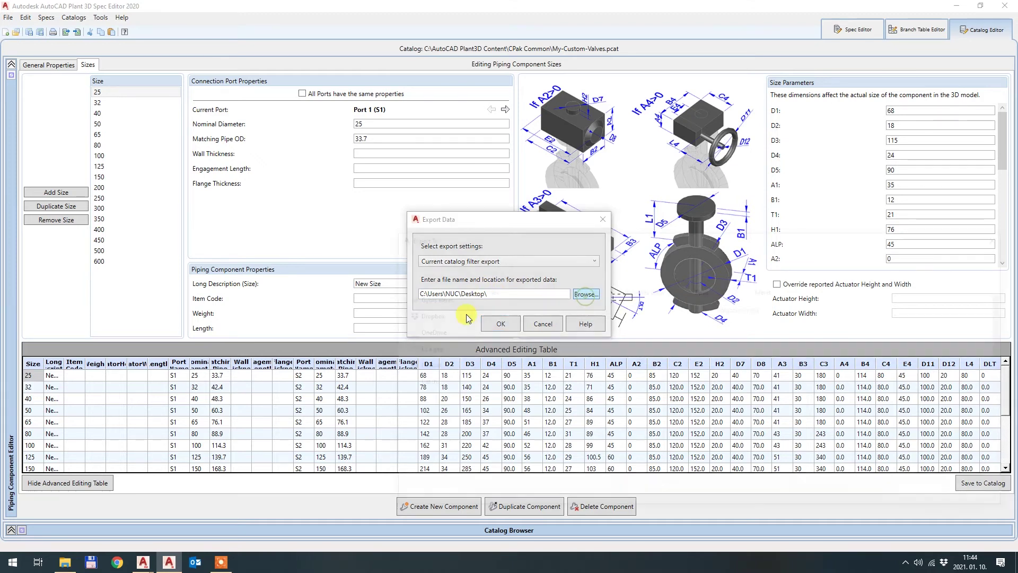
click(587, 295)
scroll(429, 318, up, 5)
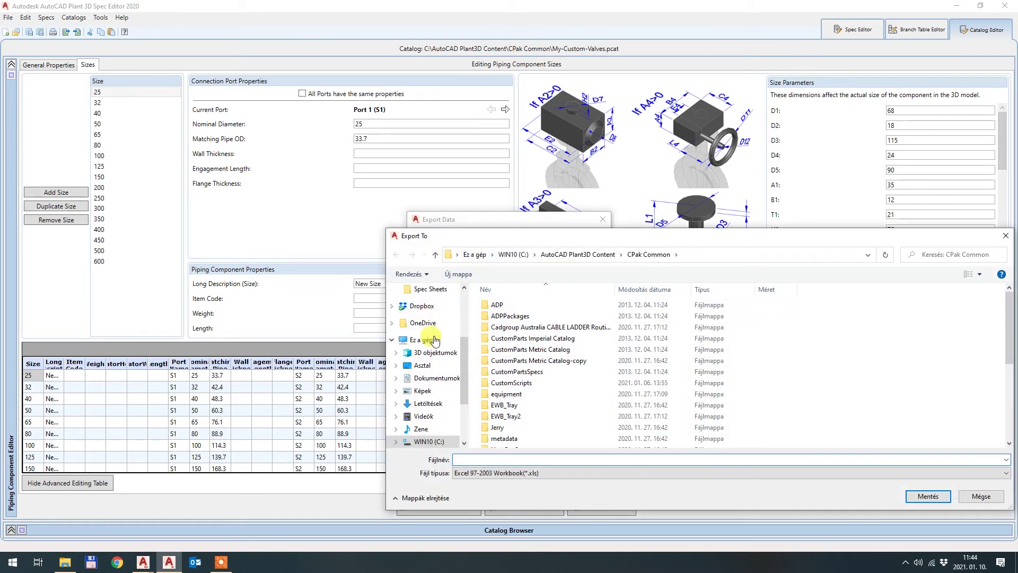
click(429, 311)
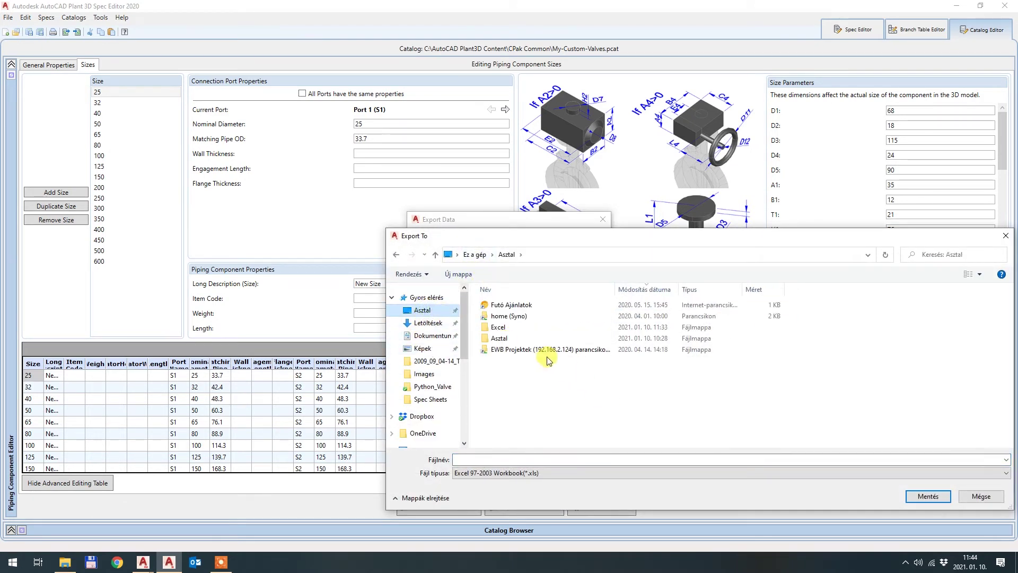
double_click(505, 324)
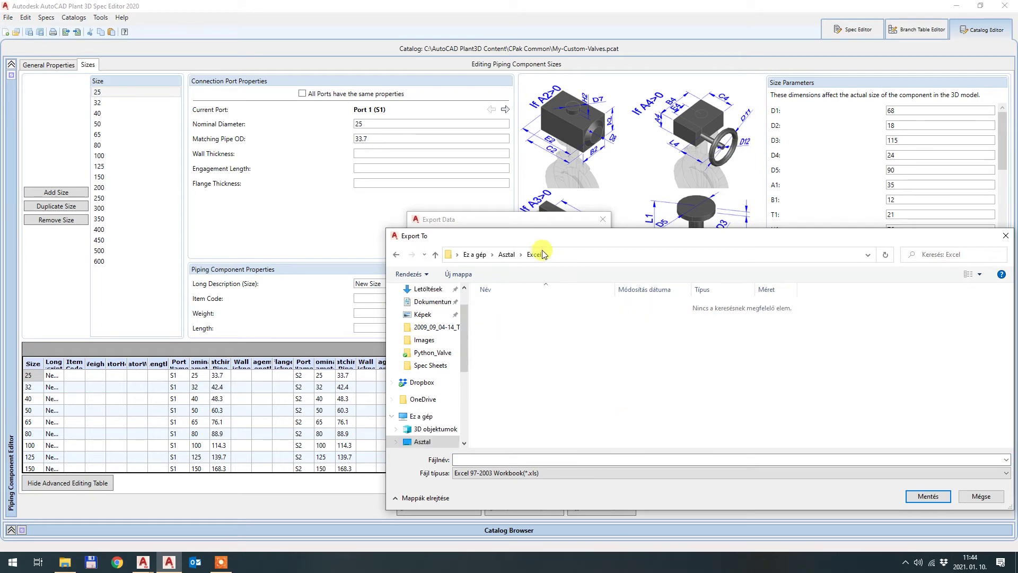
click(523, 459)
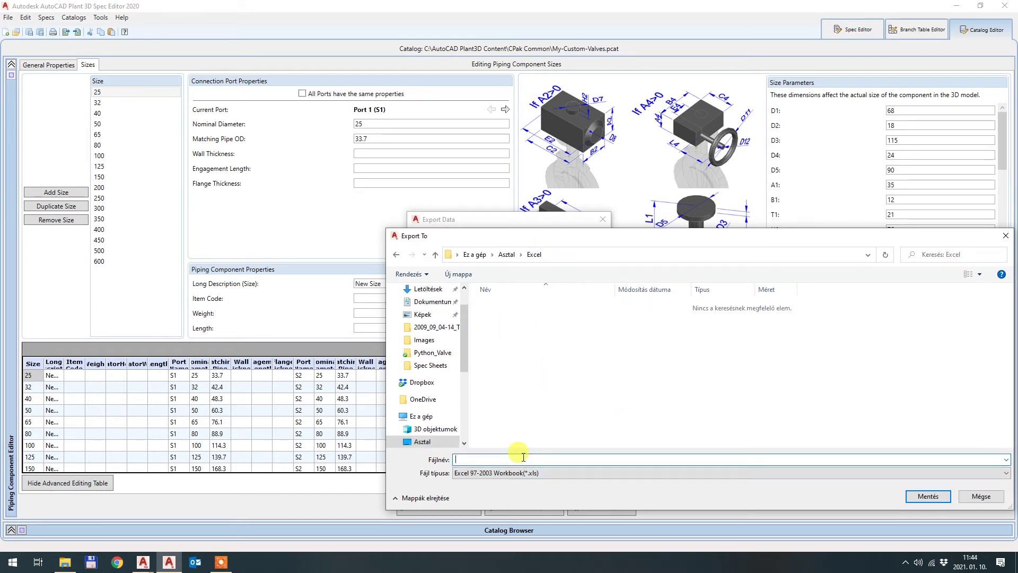
text(1)
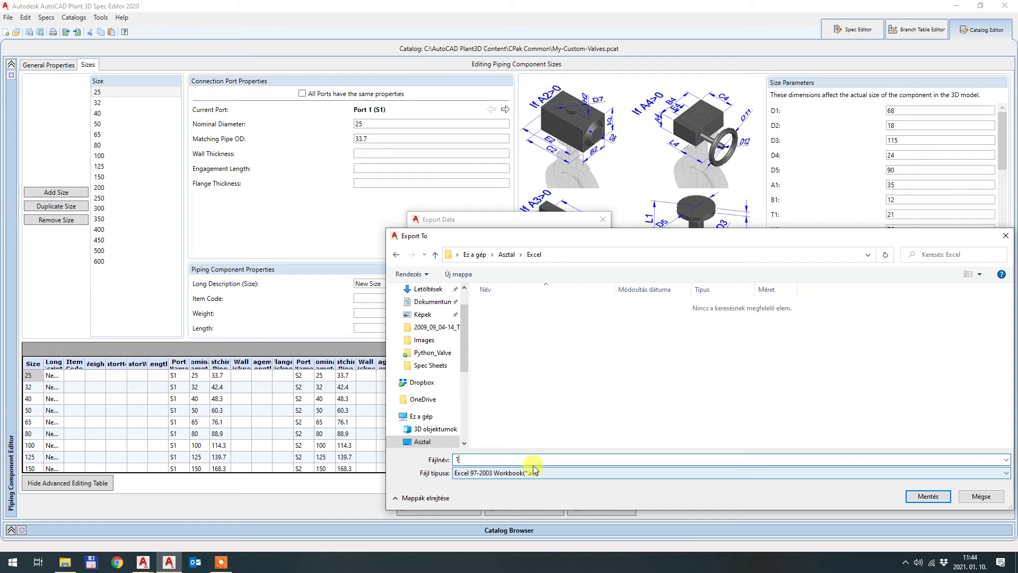
click(925, 497)
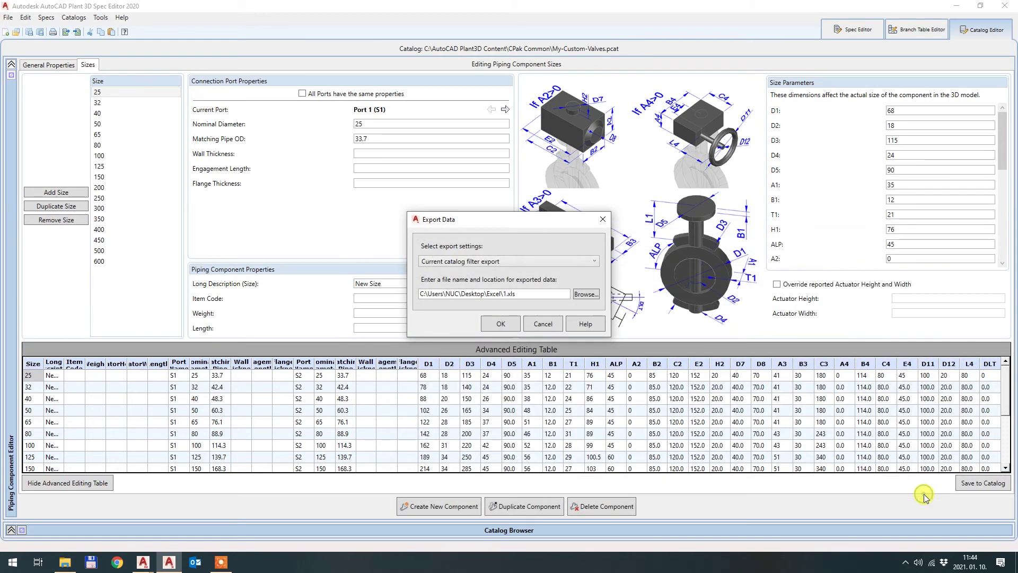
click(501, 323)
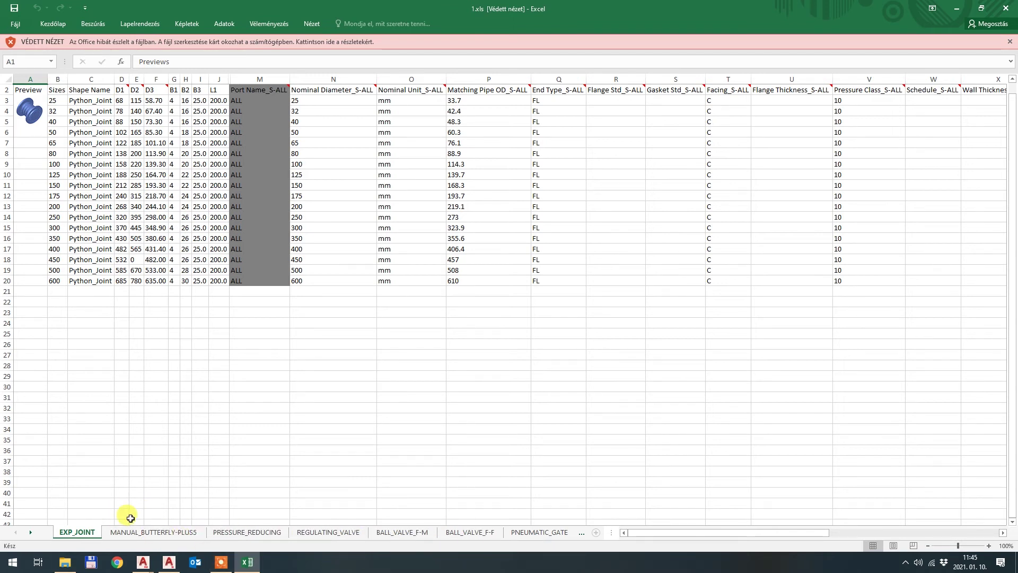
- Show the MANUAL_BUTTERFLY-PLUS5 sheet of 1.xls and check why the workbook is read-only
click(197, 534)
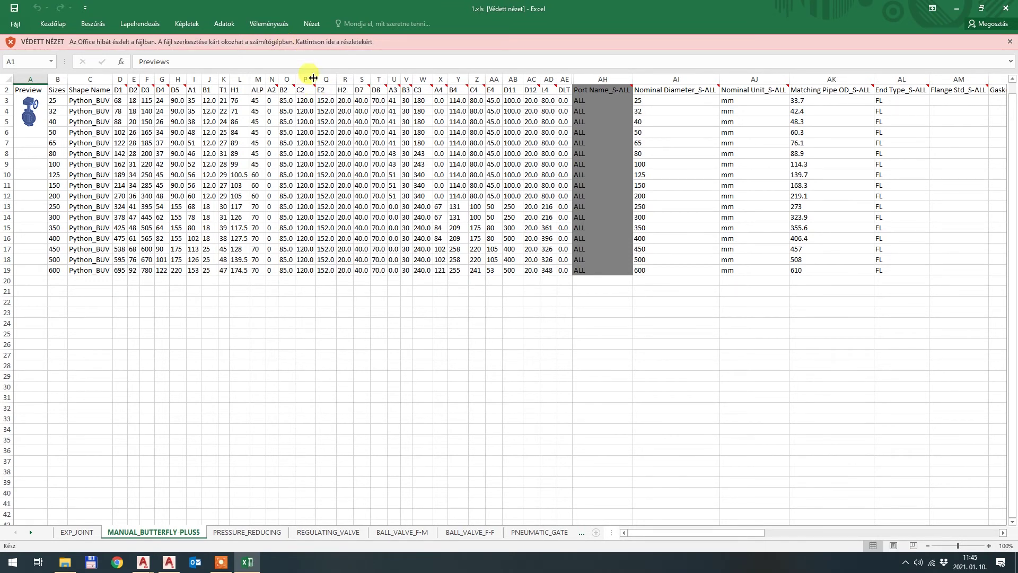
click(295, 40)
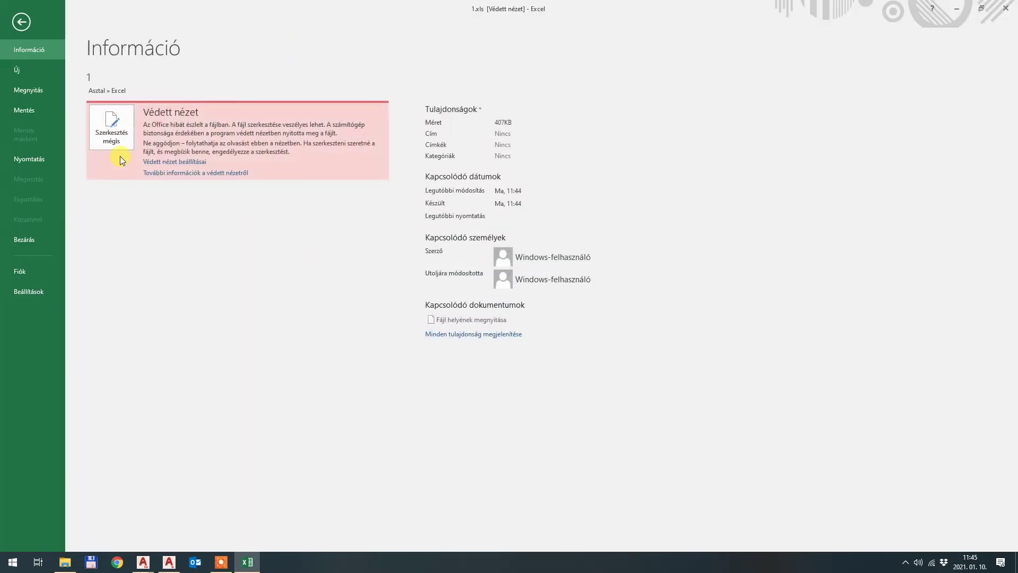
- Enable editing and enter A1 values 51, 57, 61, 61, 65 and 73 in cells I8 to I13
click(110, 130)
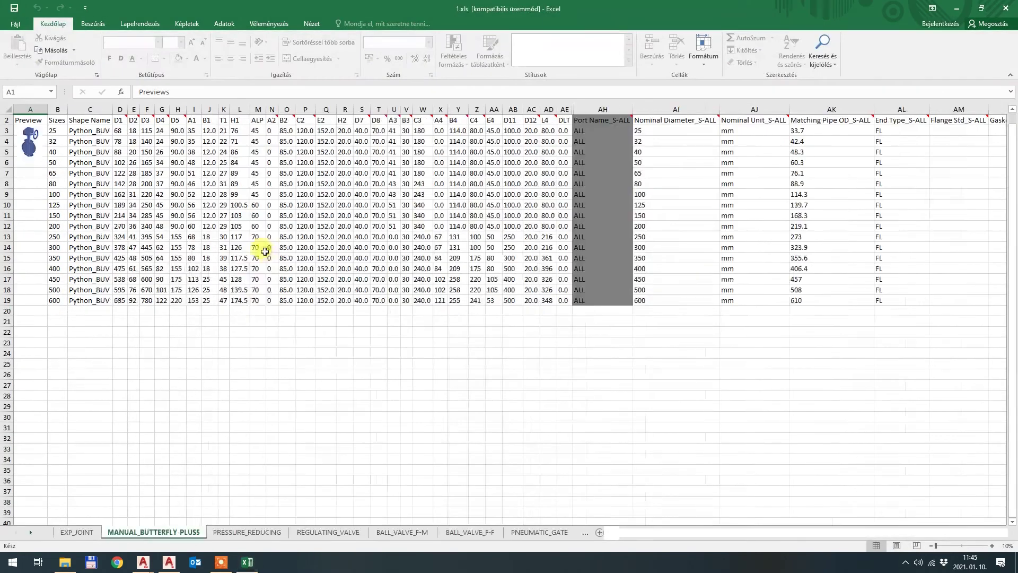
click(197, 130)
drag(197, 130, 194, 178)
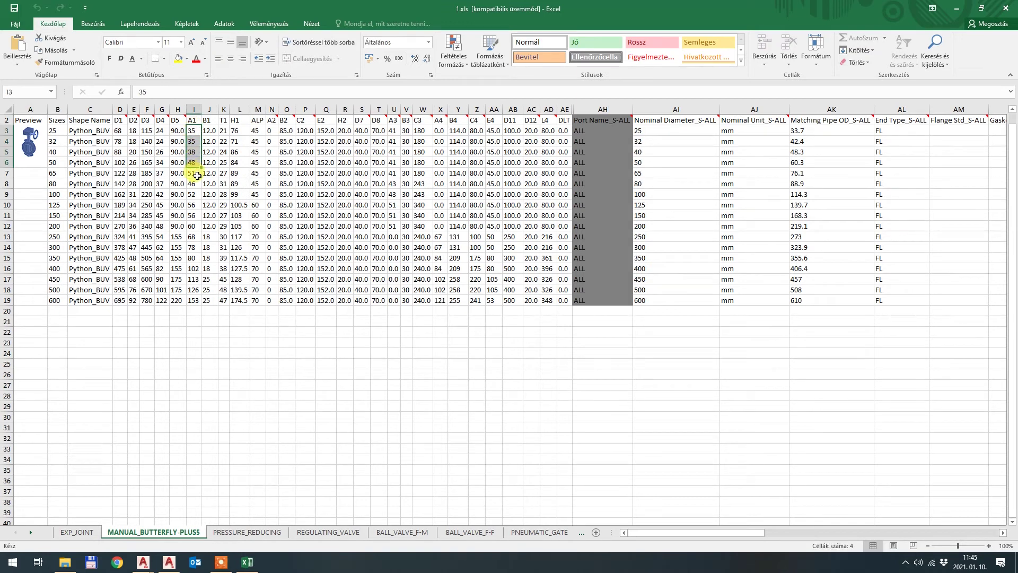
click(194, 181)
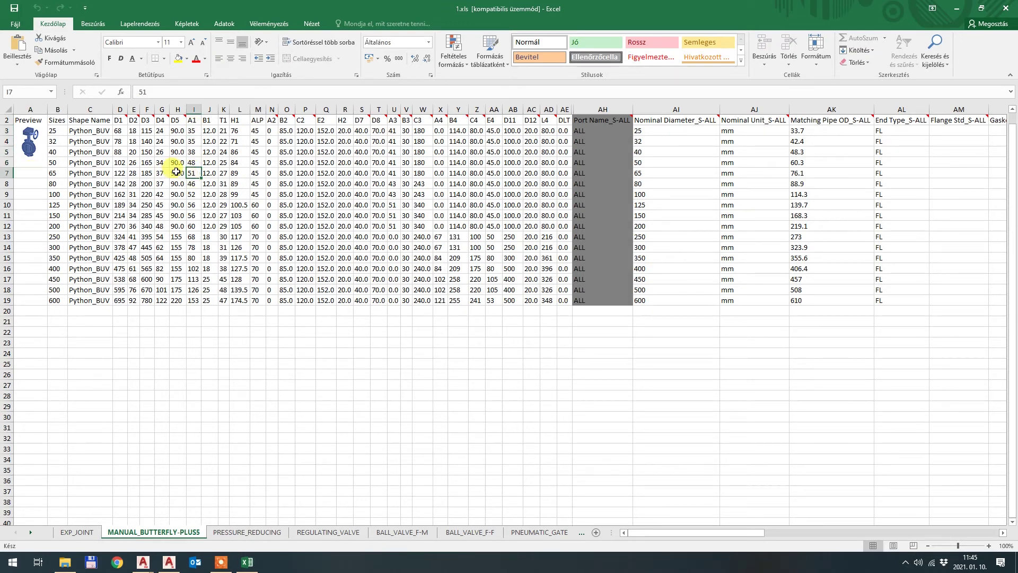
click(194, 184)
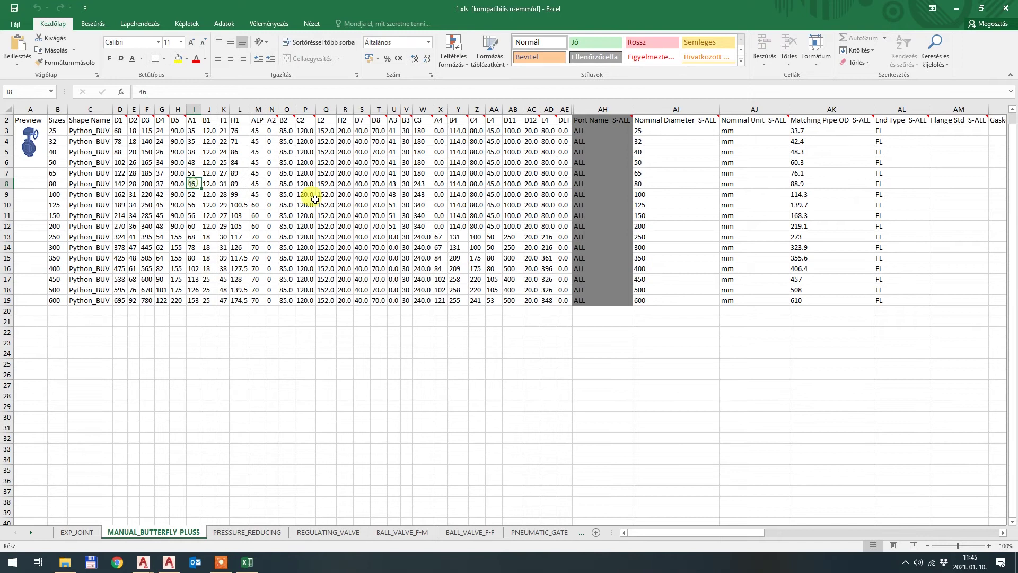
text(51)
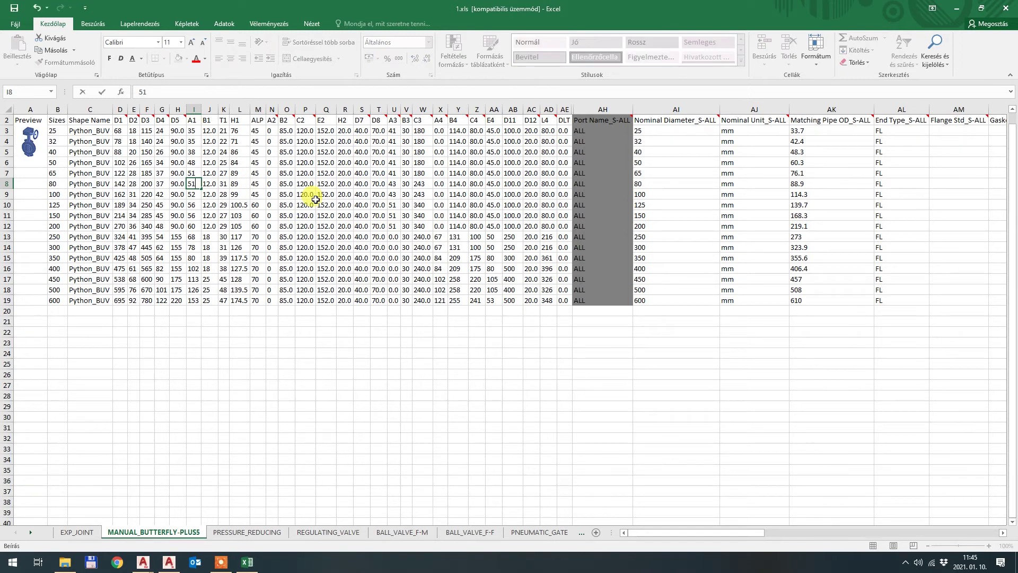
key(Return)
text(57)
key(Return)
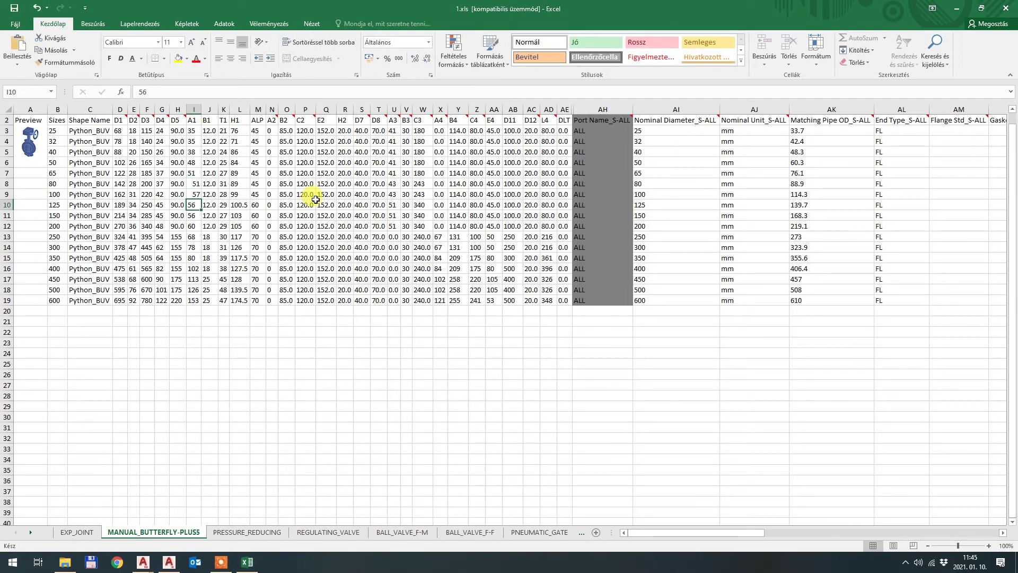
text(61)
key(Return)
text(61)
key(Return)
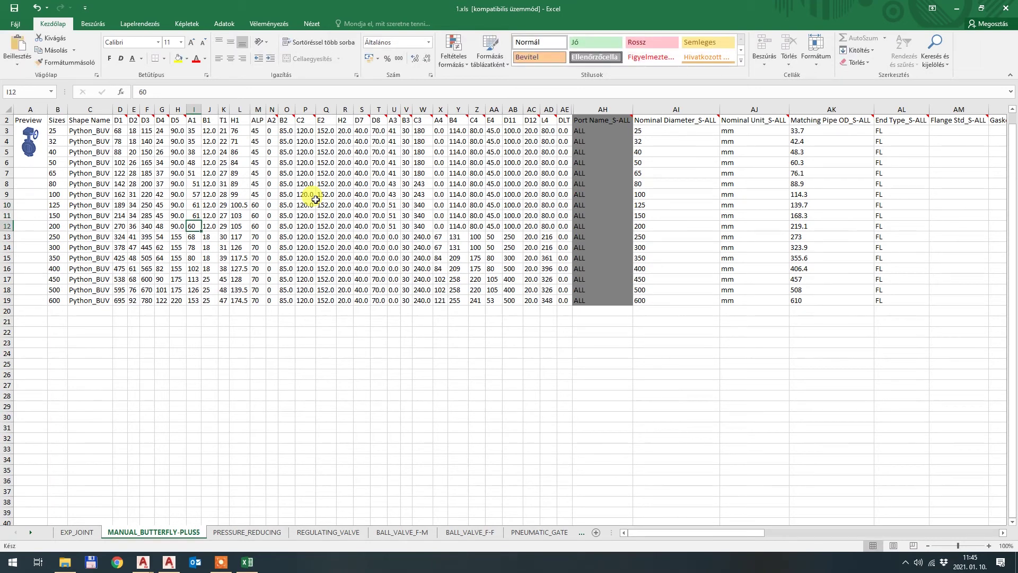
text(65)
key(Return)
key(Return)
key(Up)
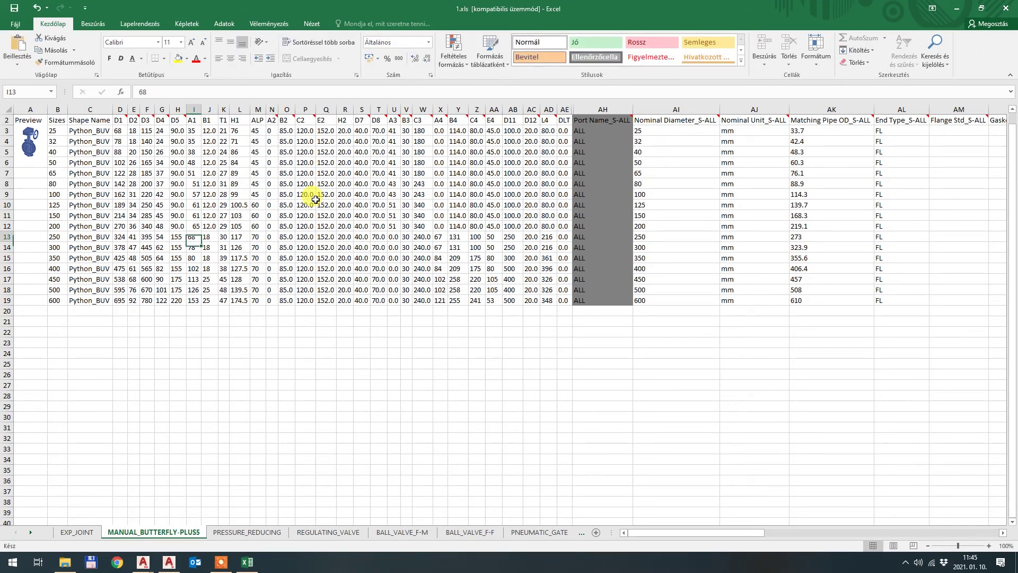
text(73)
key(Return)
- Enter A1 values 83, 85, 107, 118, 131 and 158 for the larger sizes up to 600
text(83)
key(Return)
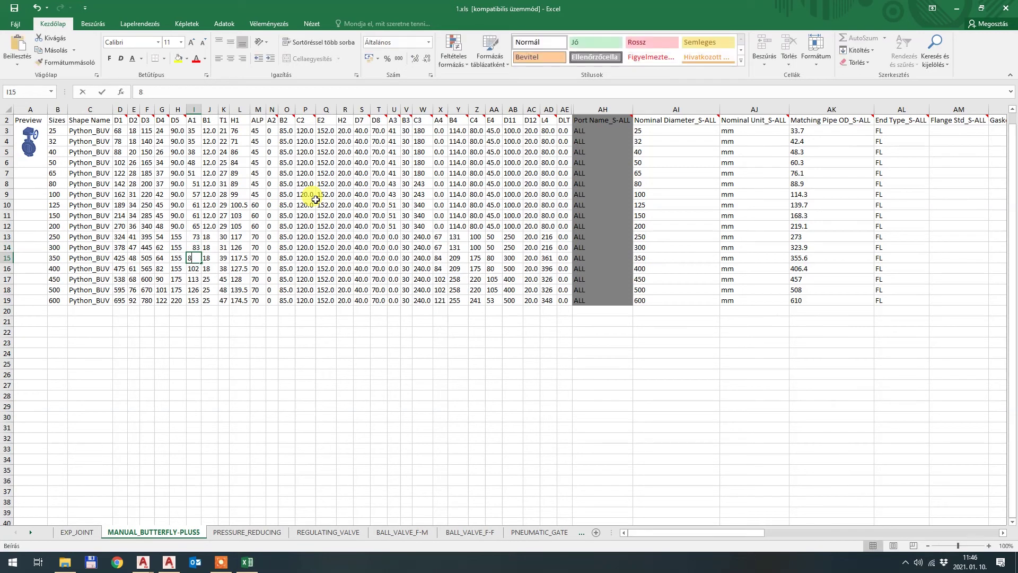
text(85)
key(Return)
text(107)
key(Return)
text(118)
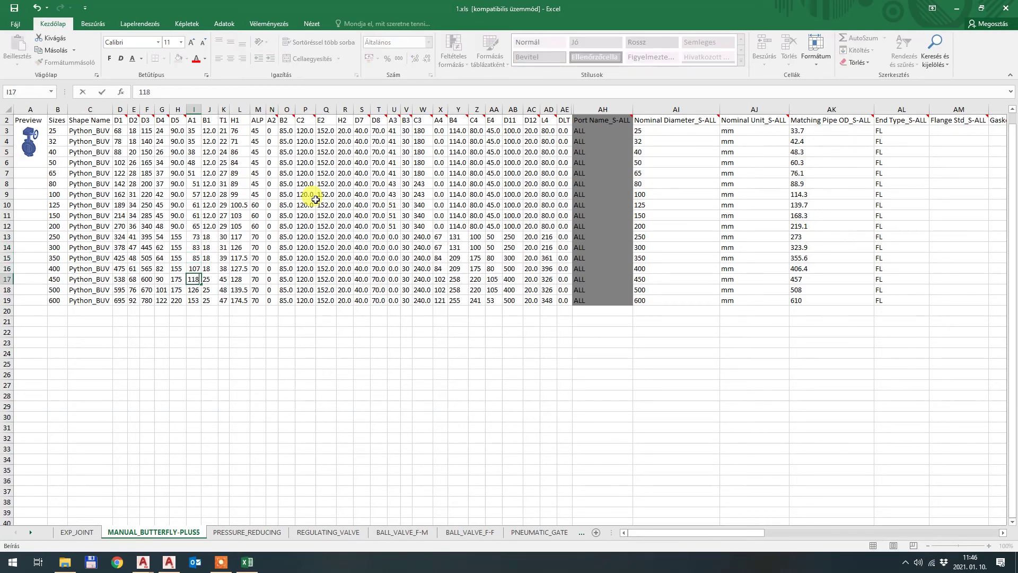
key(Return)
text(131)
key(Return)
text(158)
key(Return)
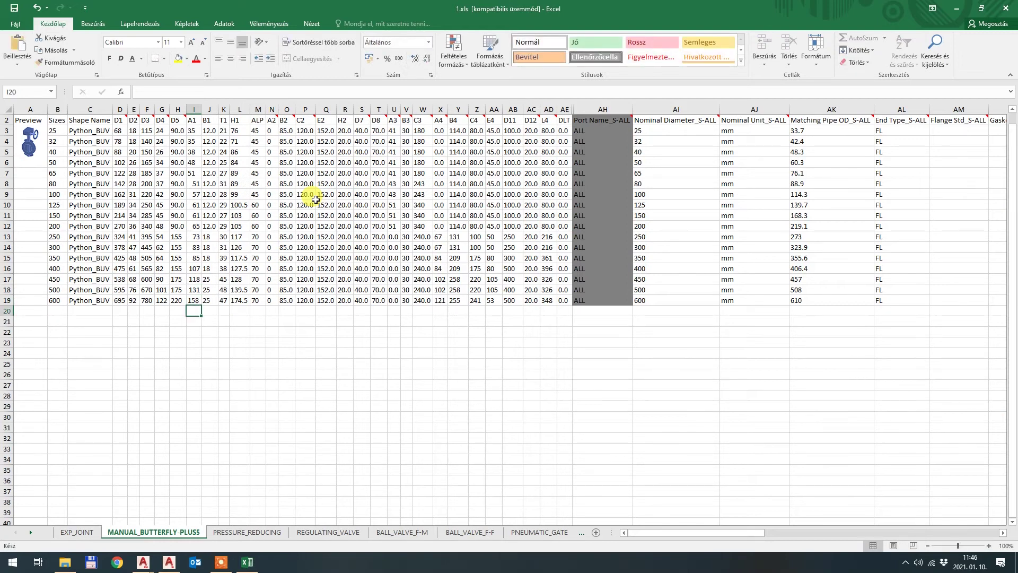
click(301, 312)
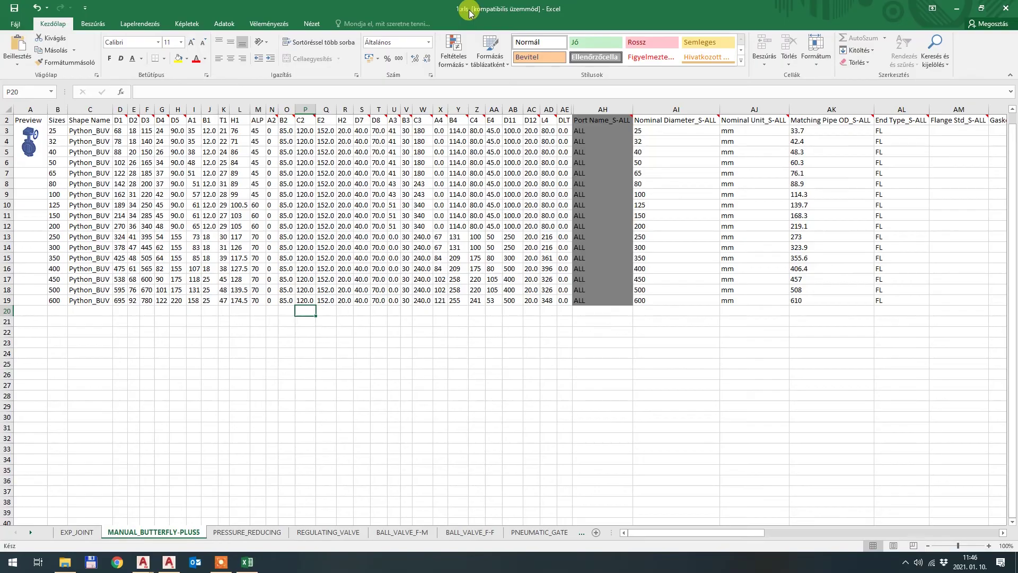
key(alt+Tab)
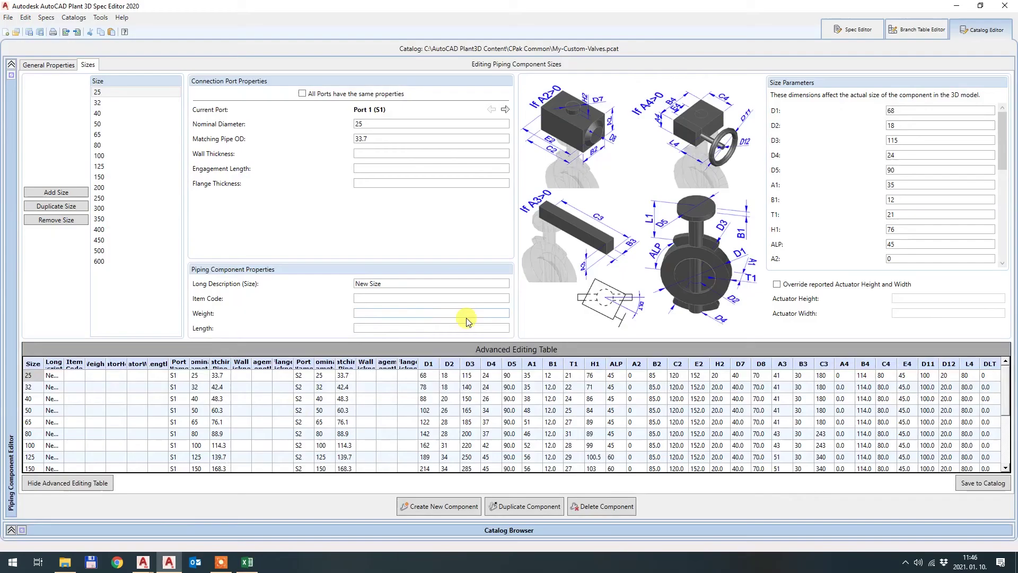
- Import the edited 1.xls workbook into the My-Custom-Valves catalog from Excel
click(81, 36)
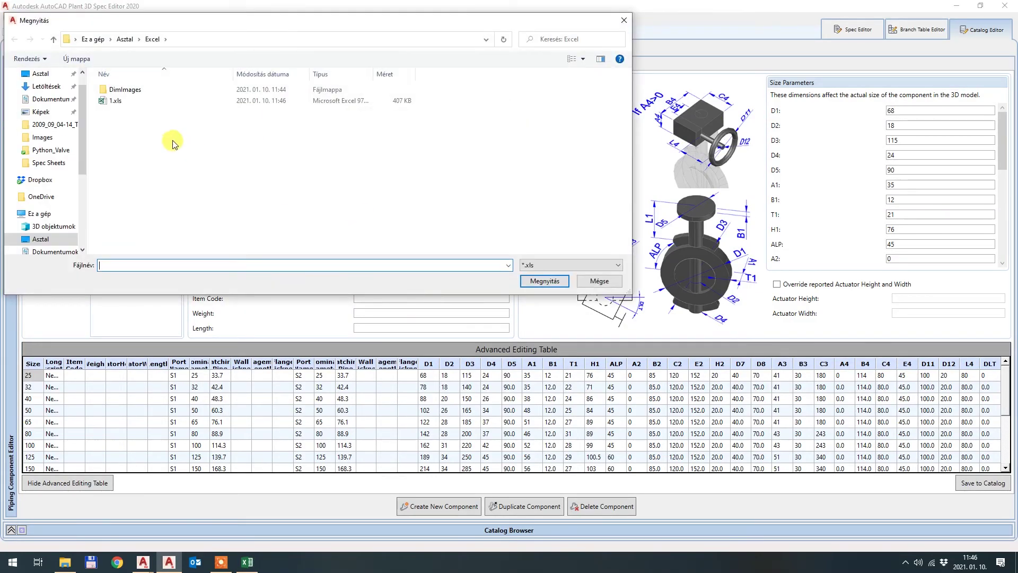
click(115, 102)
double_click(115, 101)
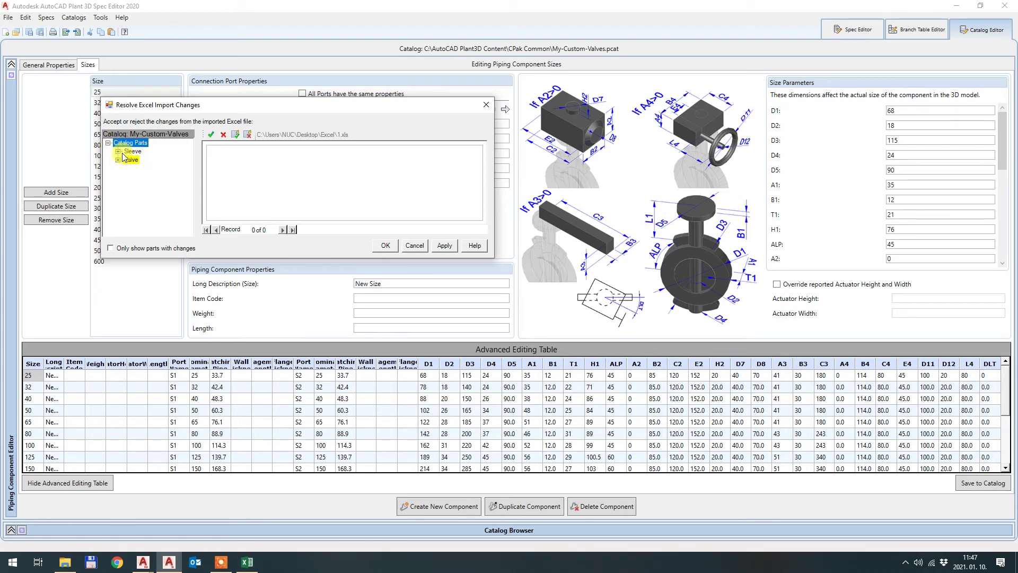
- Accept all imported changes for Manual_Butterfly-Plus5 under Valve and confirm with OK
click(118, 159)
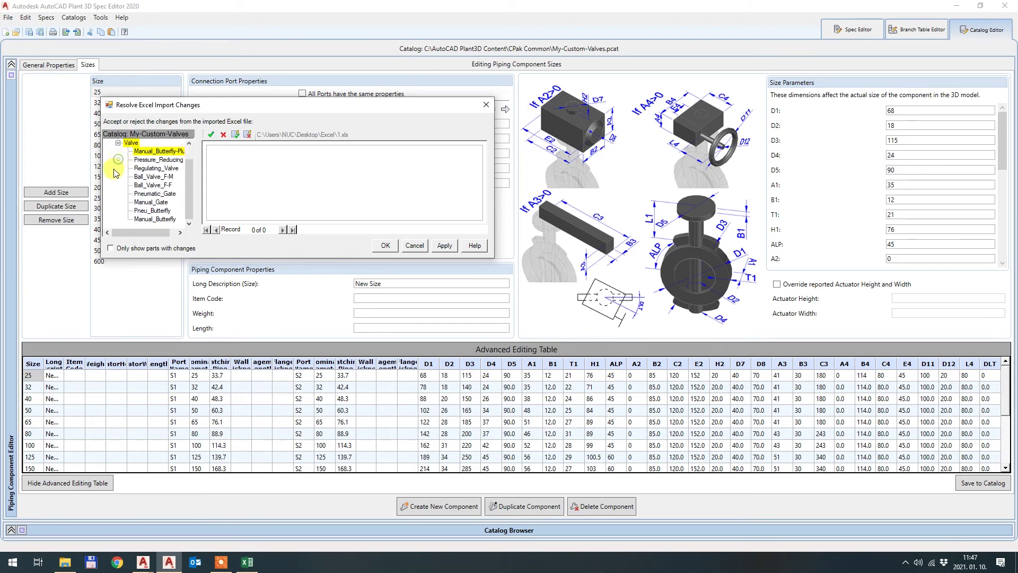
click(173, 154)
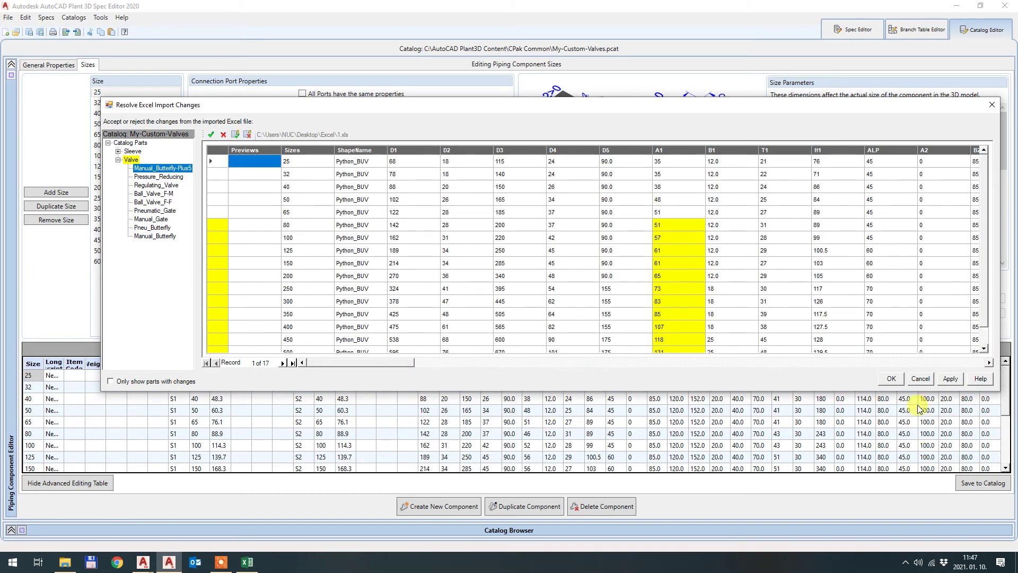
click(235, 135)
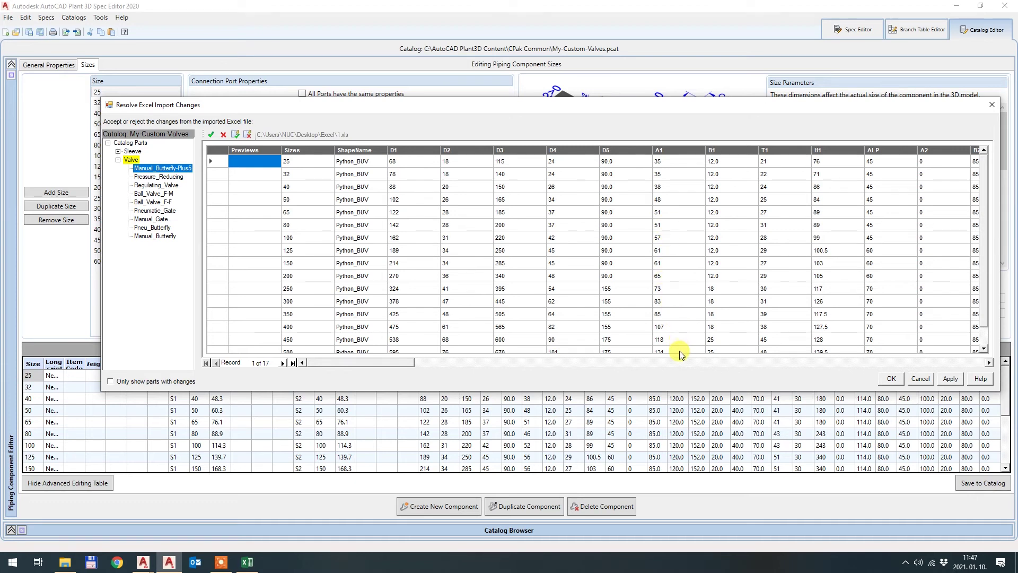
click(899, 381)
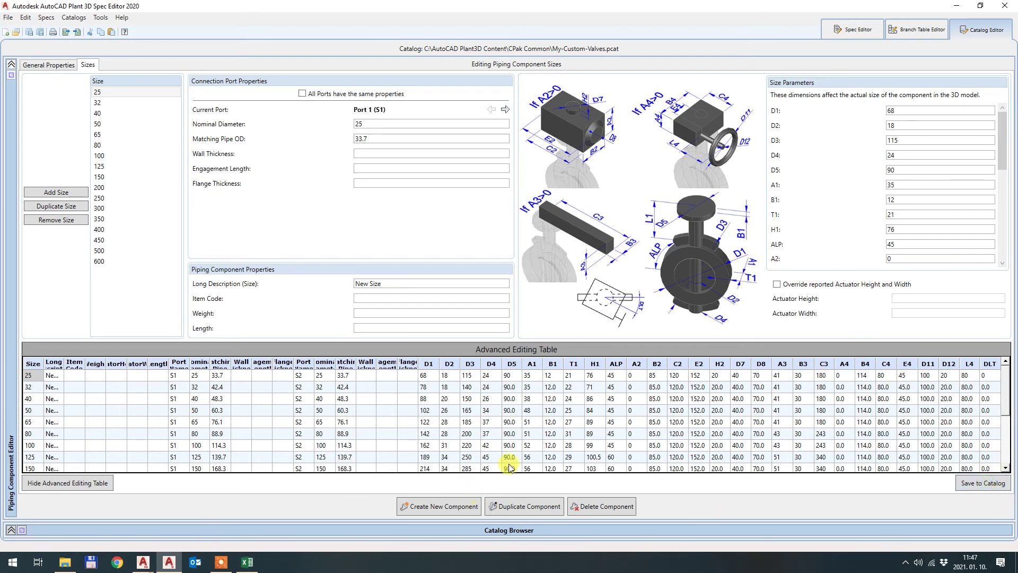
- Hide the advanced editing table and check the imported dimensions for sizes 32 through 600
click(81, 483)
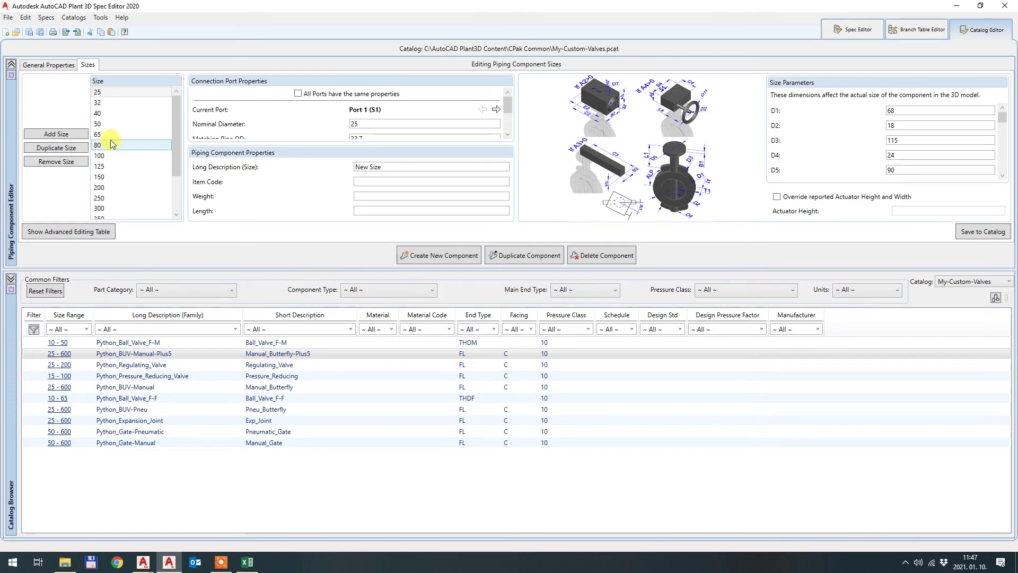
click(108, 102)
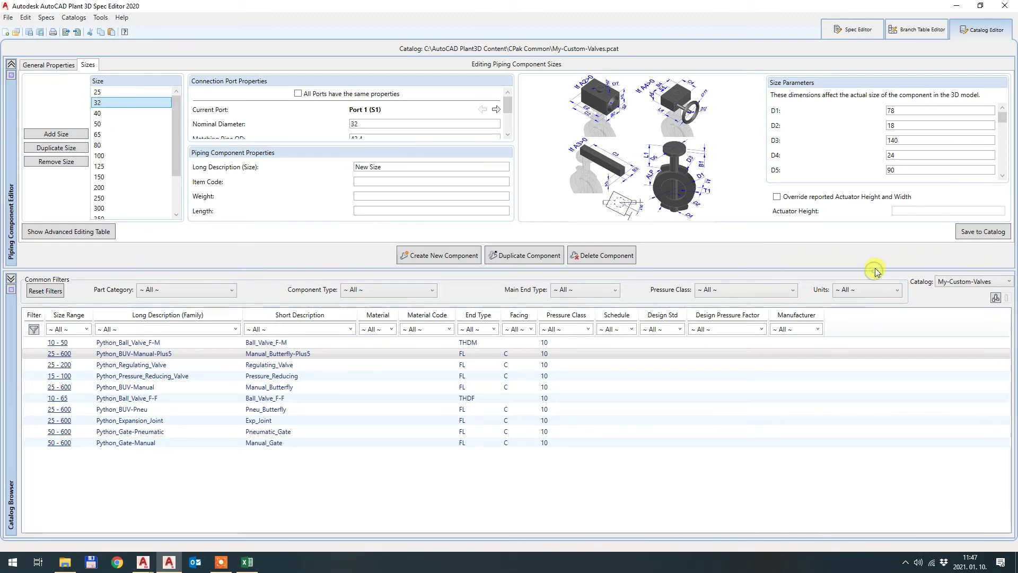
drag(870, 268, 902, 441)
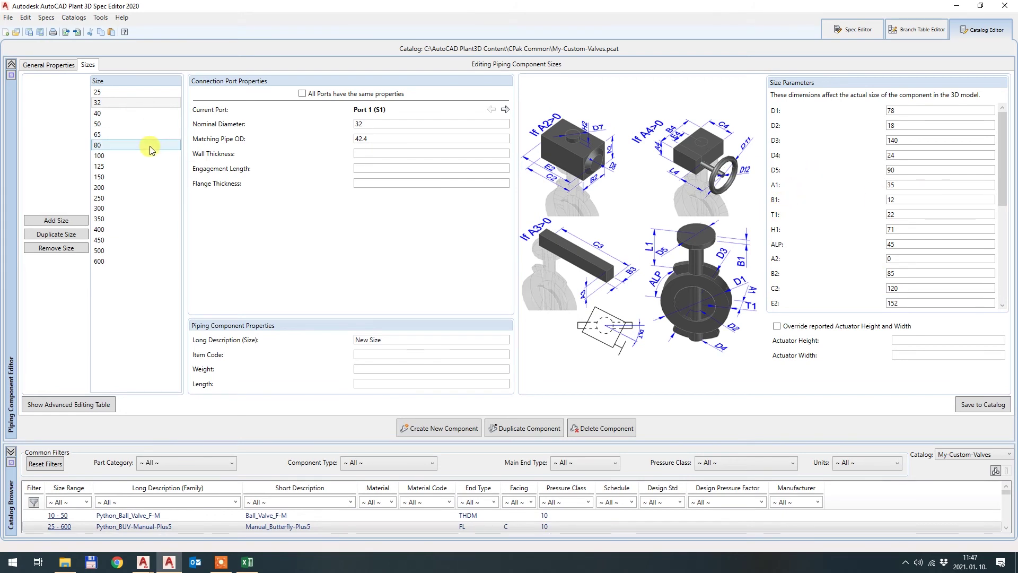
click(141, 178)
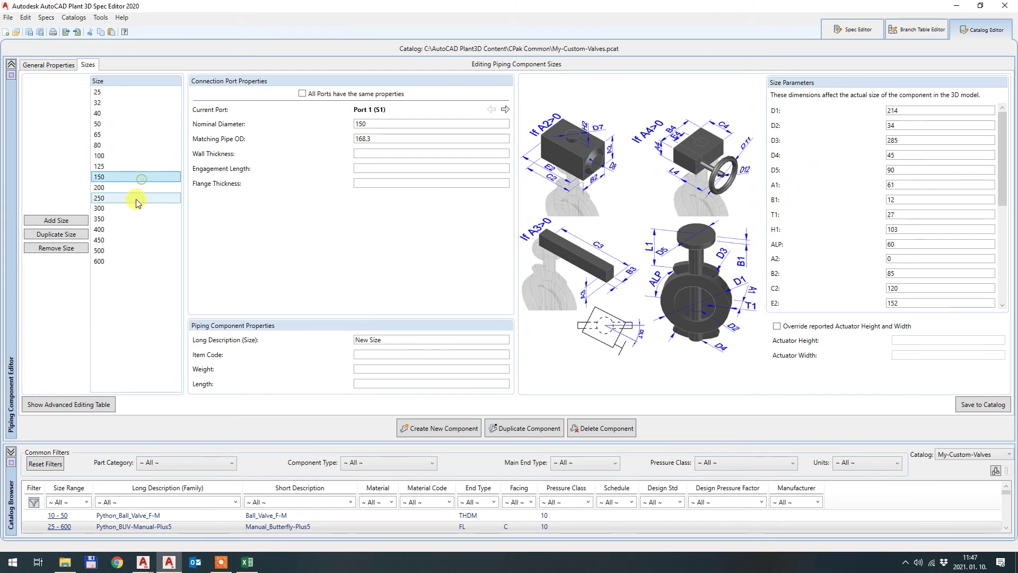
click(134, 234)
click(132, 261)
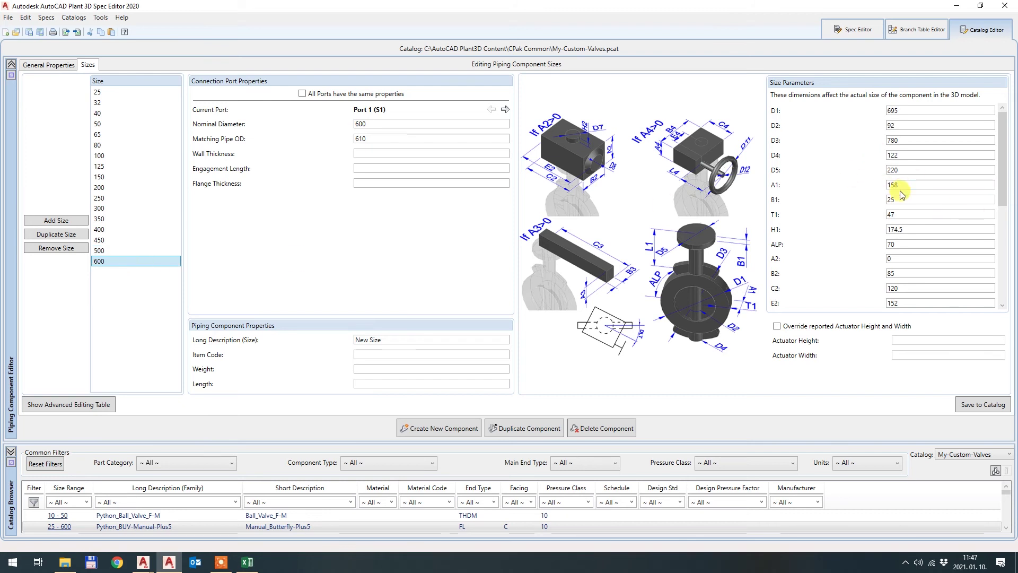
drag(619, 442, 626, 252)
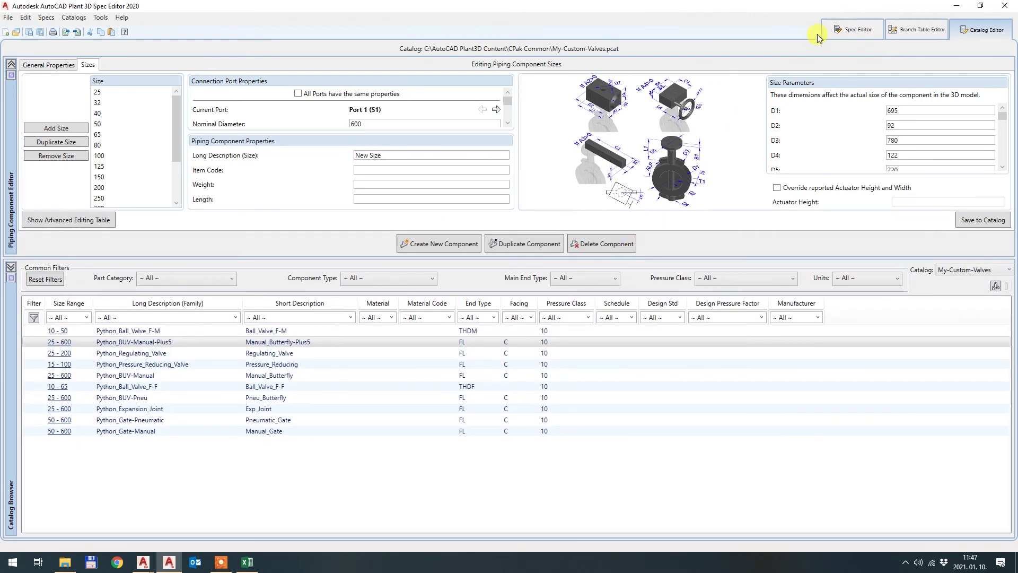
- Add the Python_BUV-Manual-Plus5 valve to spec 10HC01
click(853, 29)
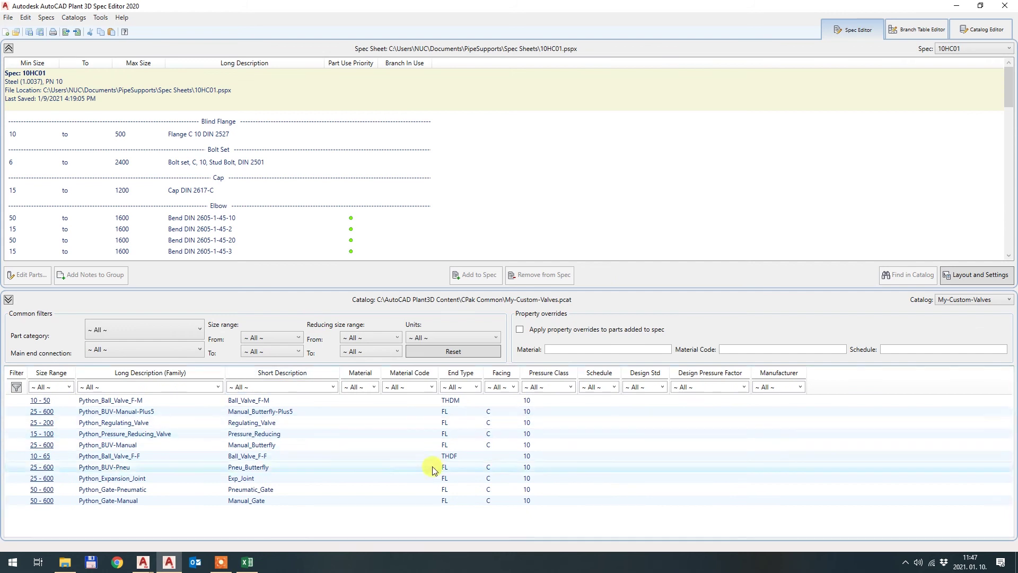
click(162, 412)
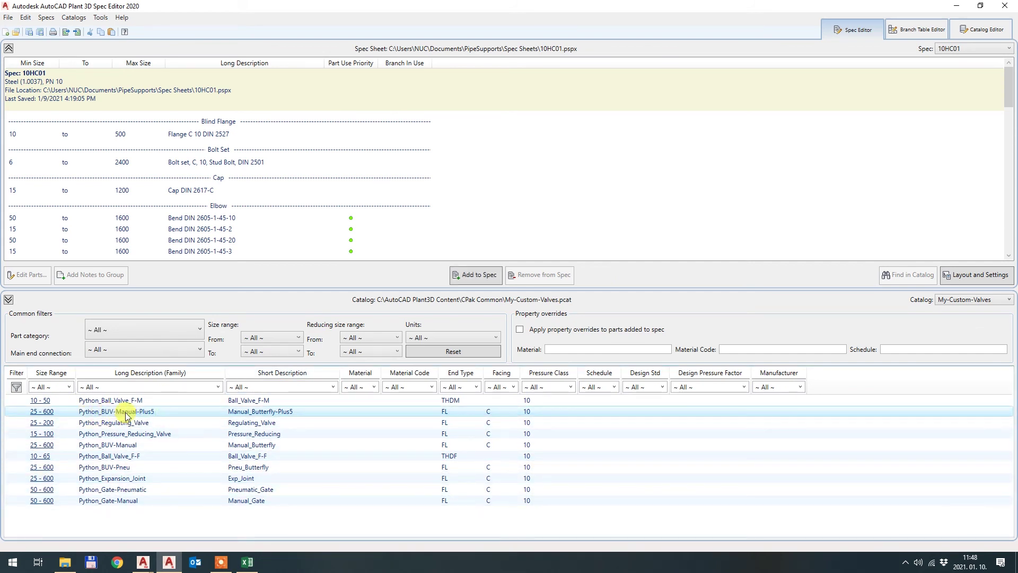
click(465, 276)
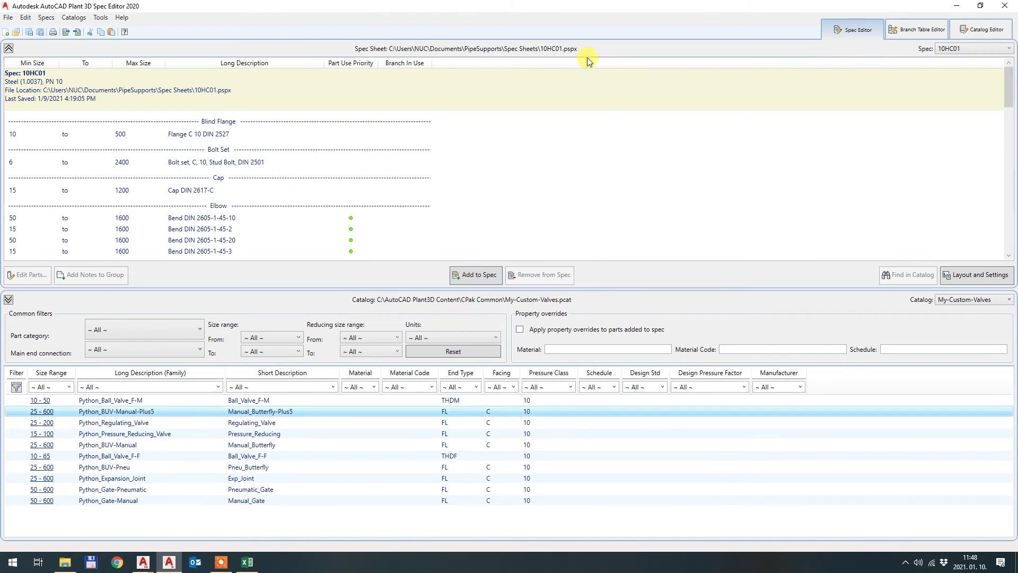
scroll(290, 201, down, 10)
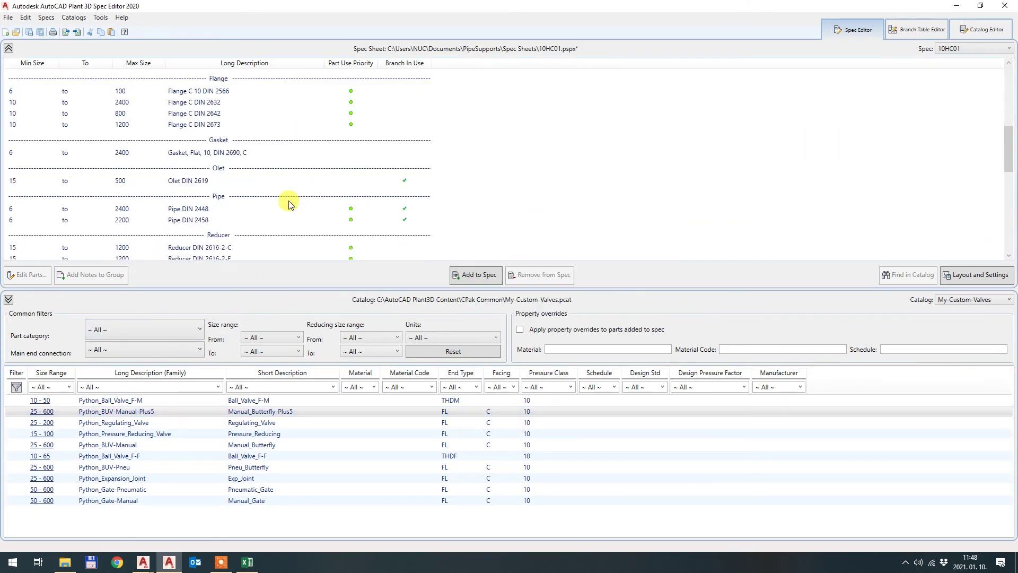
scroll(291, 201, up, 3)
scroll(275, 227, down, 3)
click(225, 164)
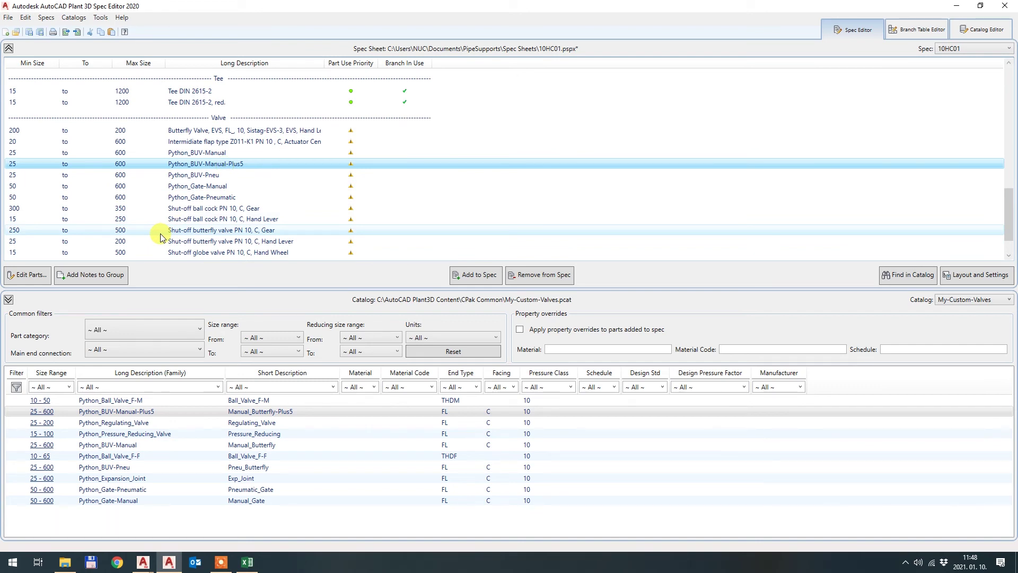
- Save spec 10HC01 with the new Python_BUV-Manual-Plus5 entry
key(ctrl+s)
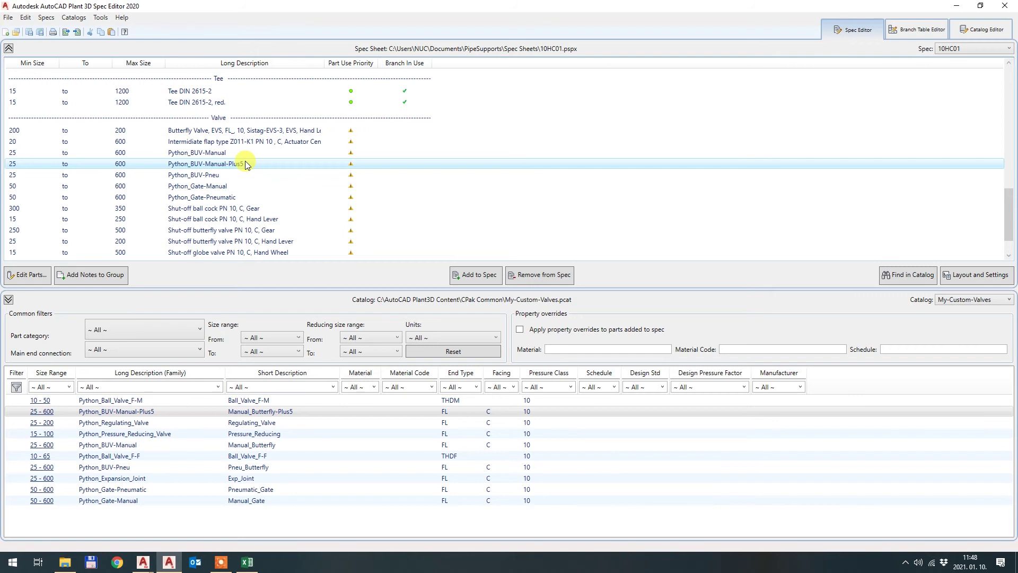
click(307, 163)
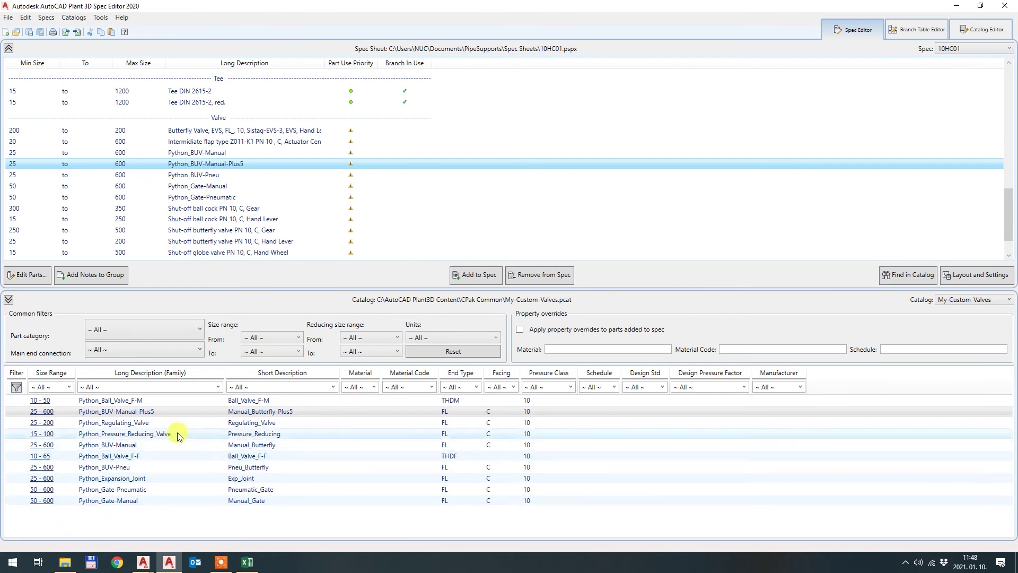
click(973, 31)
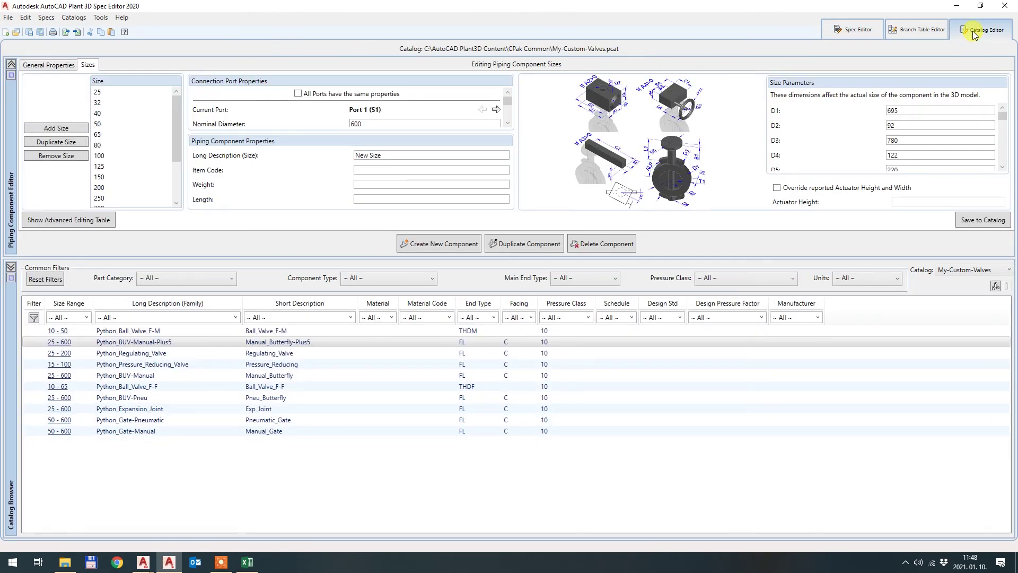
- Create a metric Python_BUV butterfly valve component from the Valves category at size 50
click(409, 246)
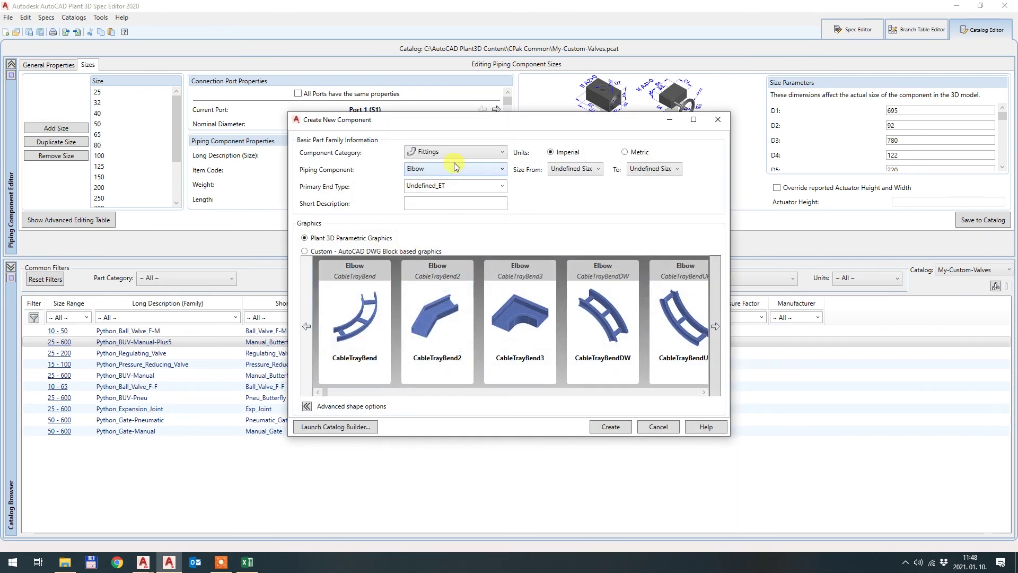
click(458, 152)
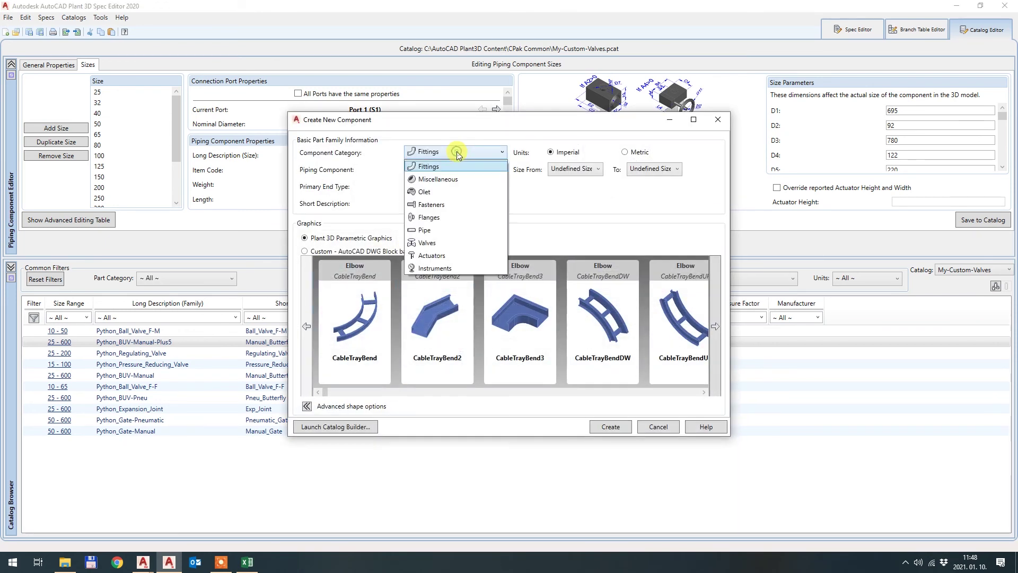
click(427, 243)
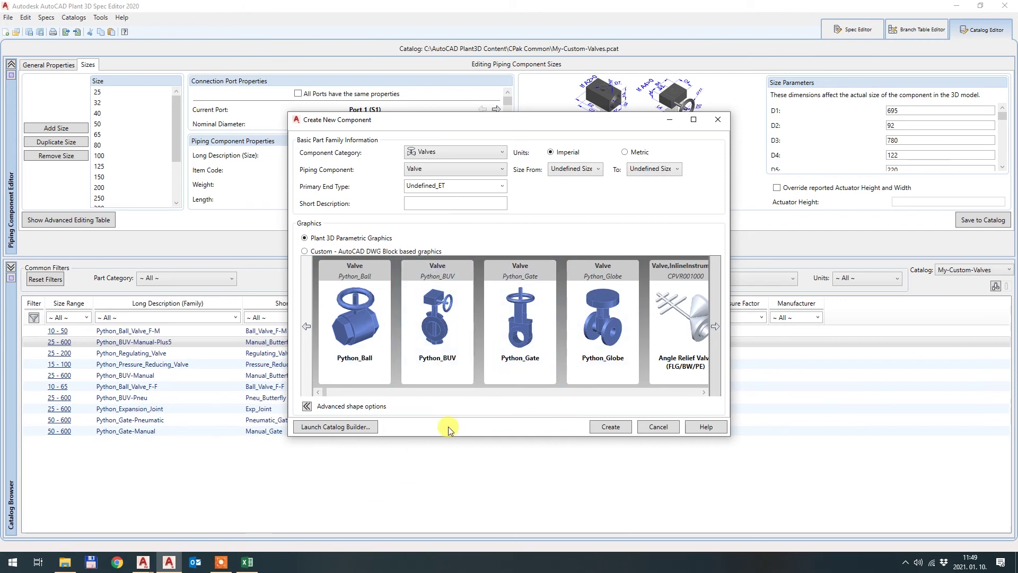
click(450, 318)
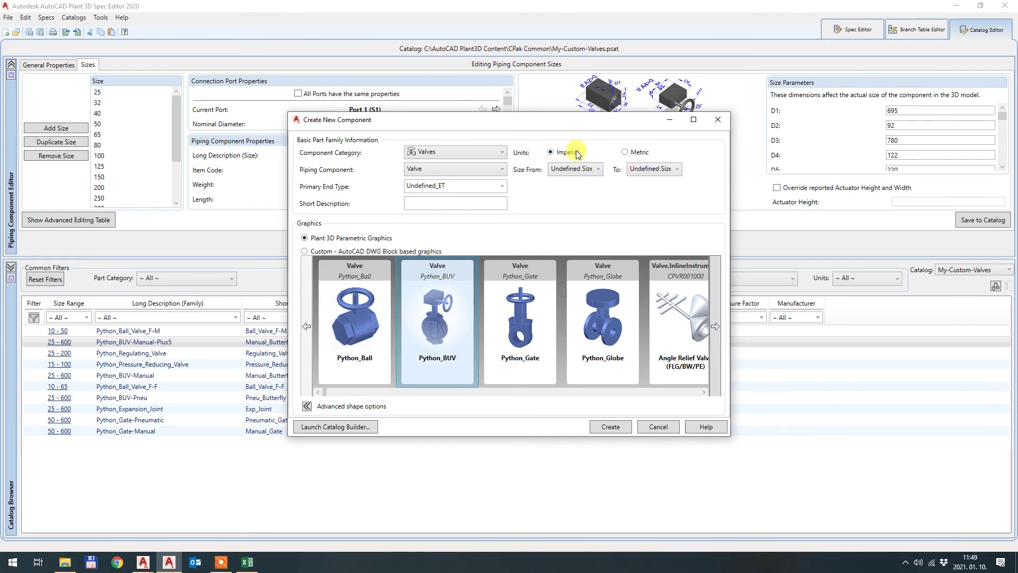
click(626, 152)
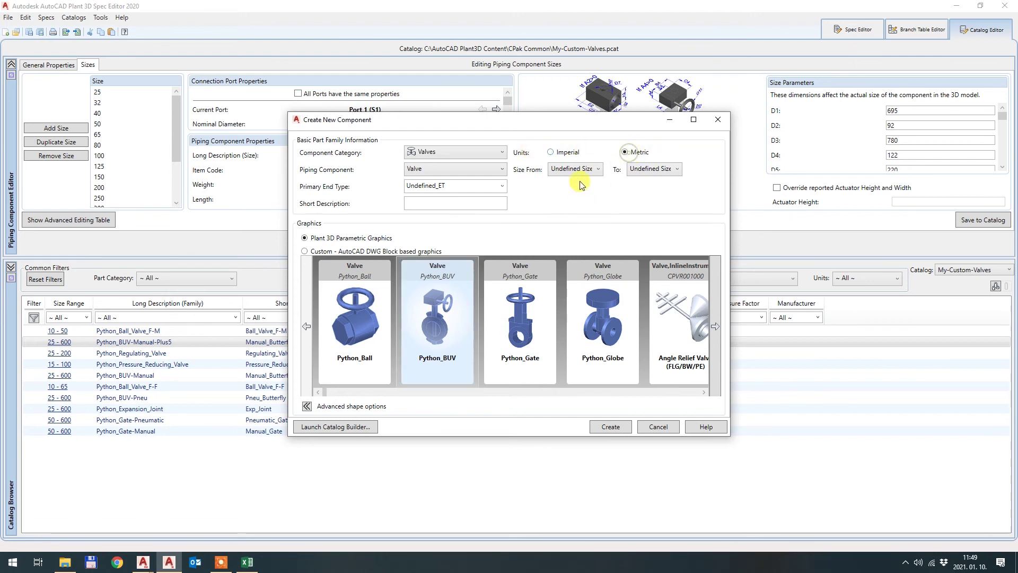
click(583, 168)
click(574, 276)
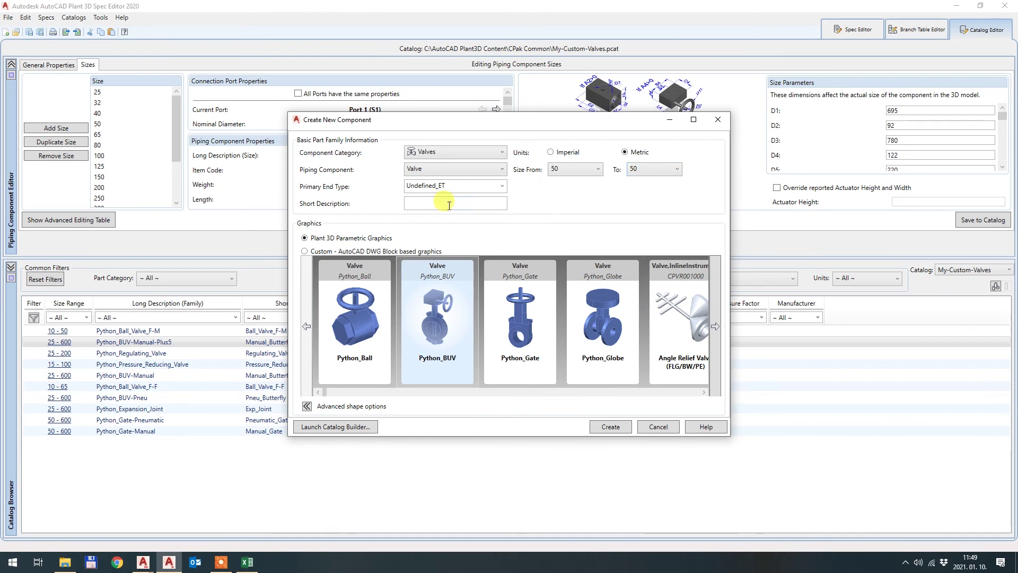
click(610, 427)
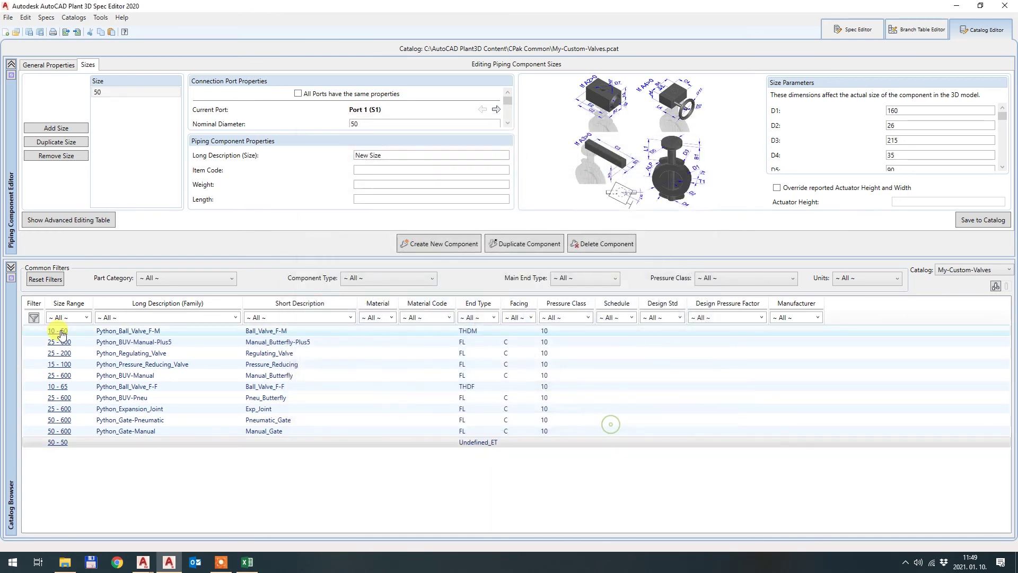
- Enter NEW BUV as the valve's long and short description
drag(360, 256, 363, 411)
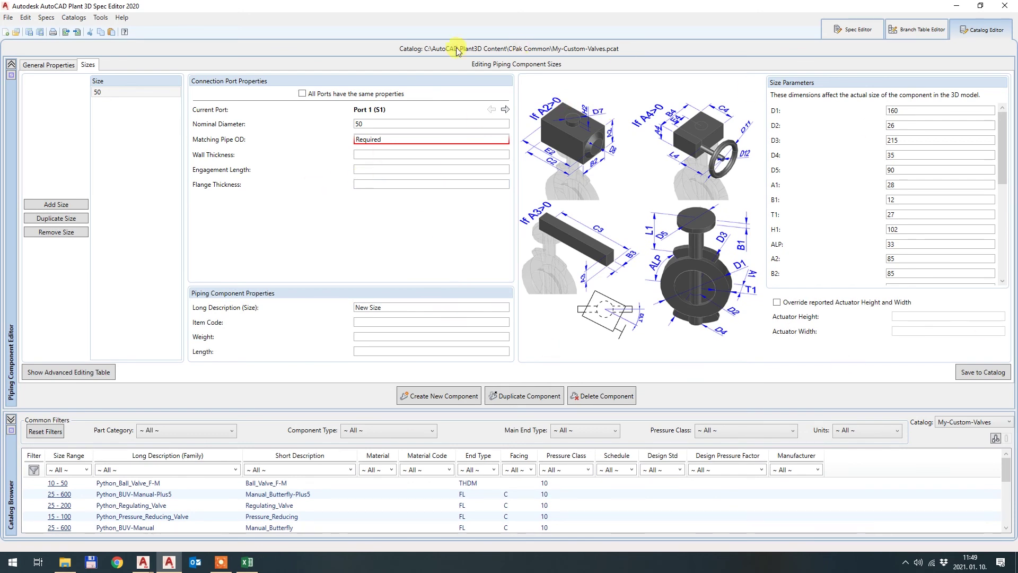
click(62, 66)
click(902, 97)
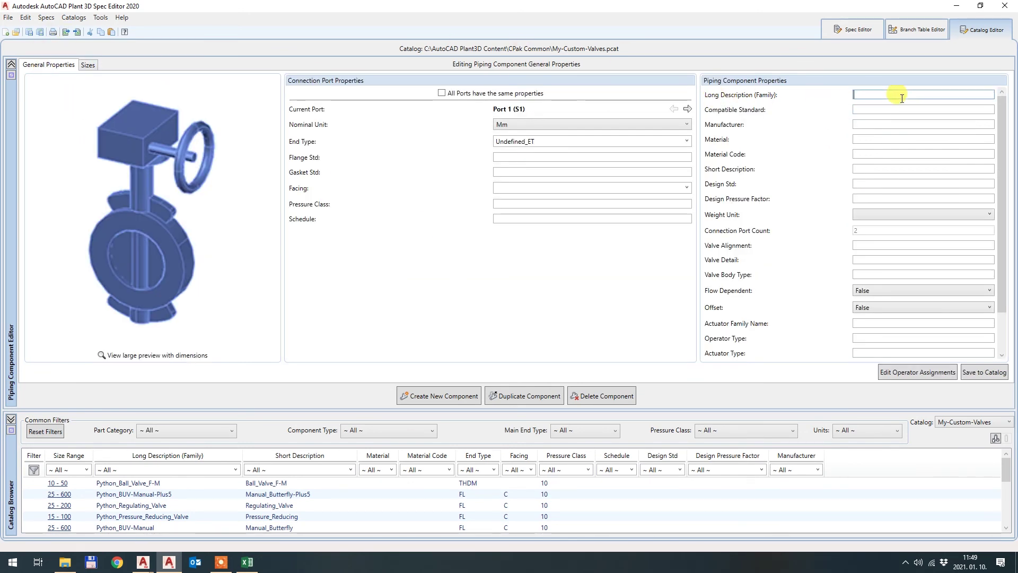
text(NEW BUV)
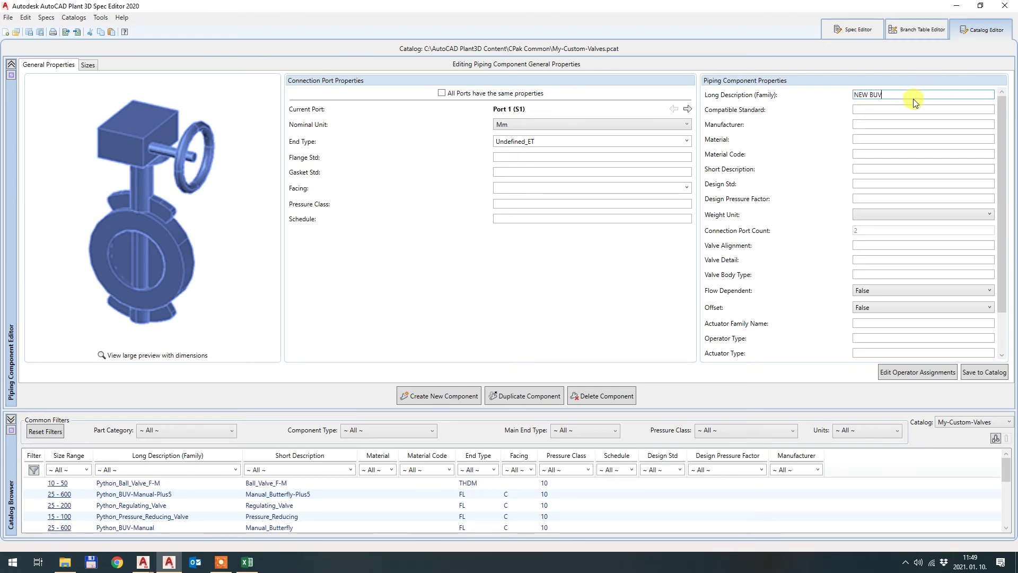
click(896, 168)
text(NEW BUV)
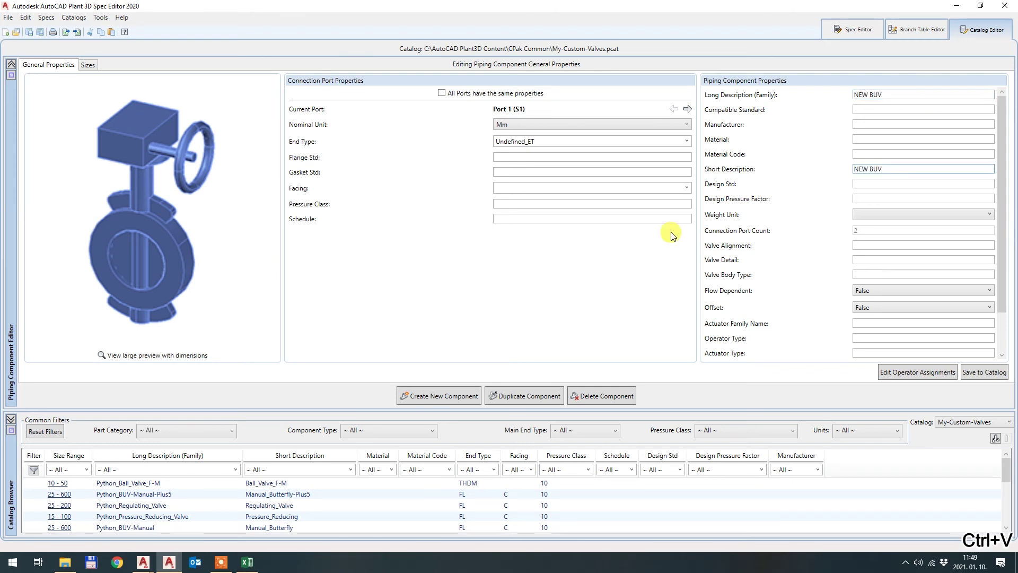
scroll(857, 218, down, 3)
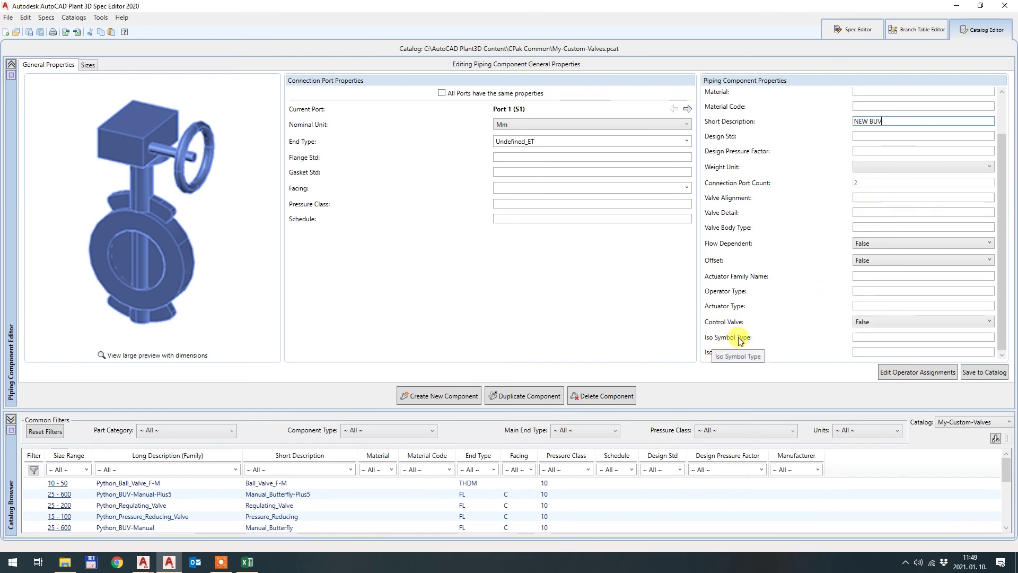
- Set the iso symbol type to VALVE and the iso symbol SKEY to ZBFL
click(860, 338)
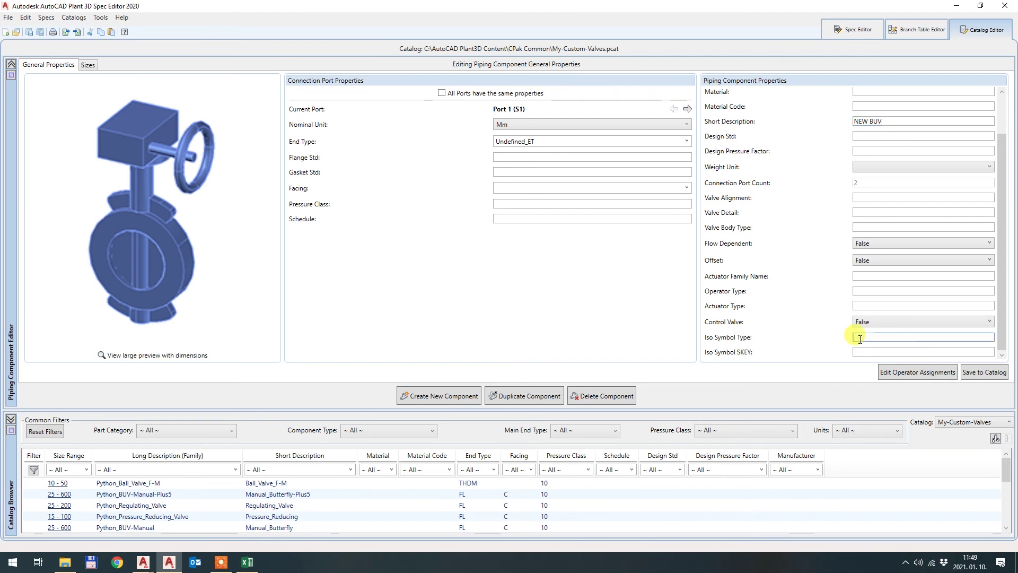
text(VALVE)
key(Tab)
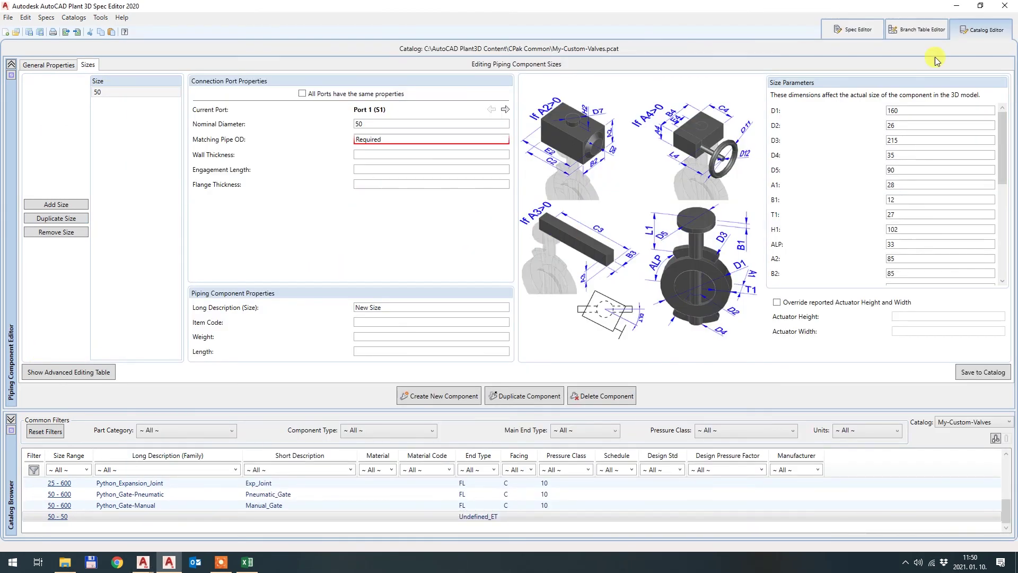
click(854, 30)
click(981, 30)
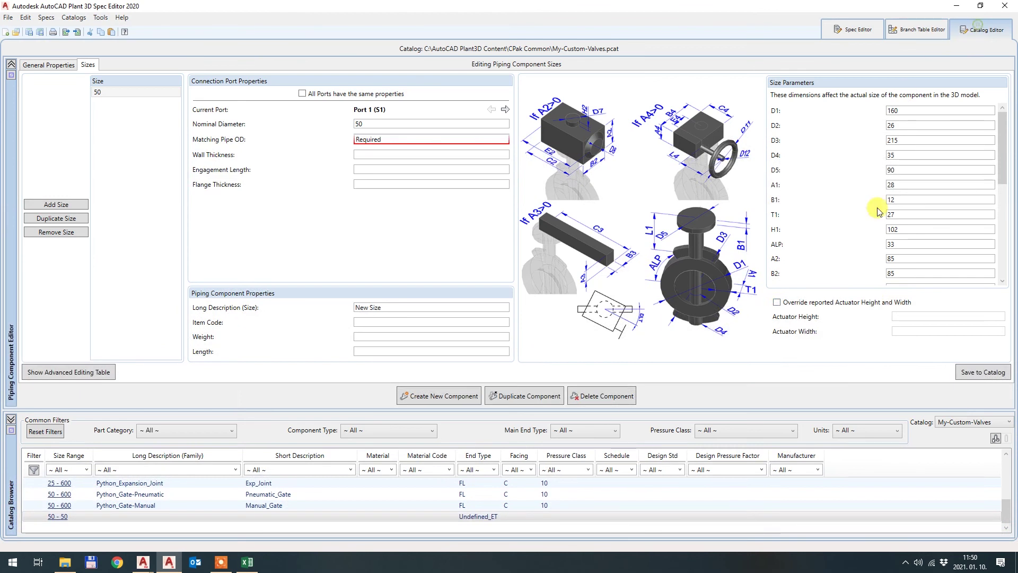
click(53, 64)
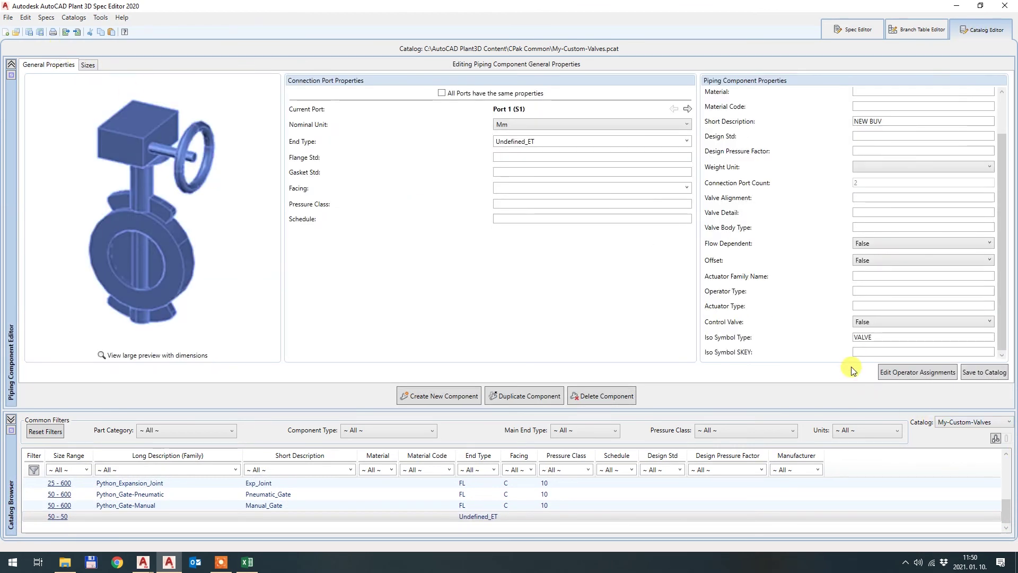
click(859, 352)
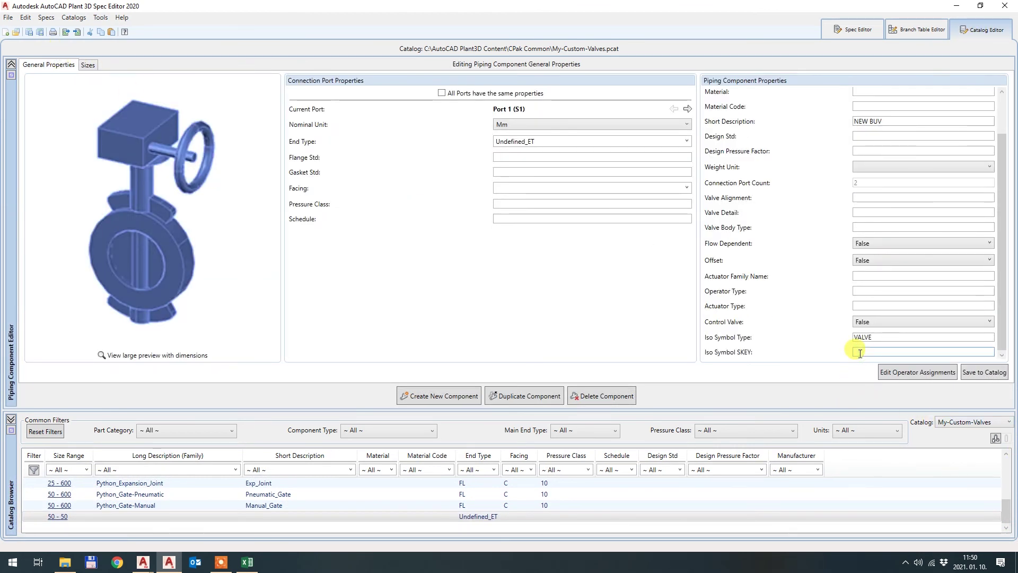
text(ZBFL)
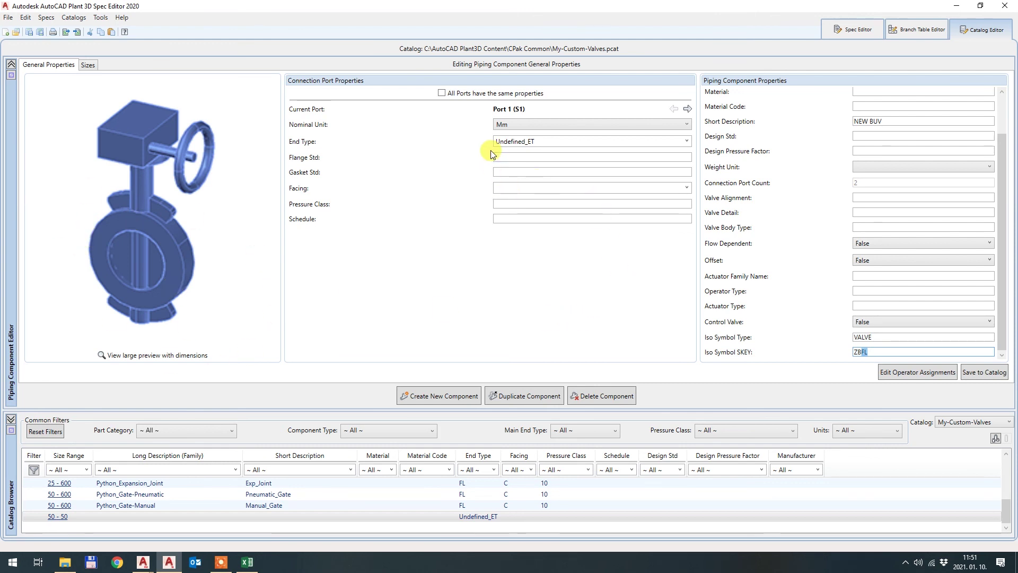
- Set end type FL, facing C and pressure class 10, applied to all ports
click(687, 141)
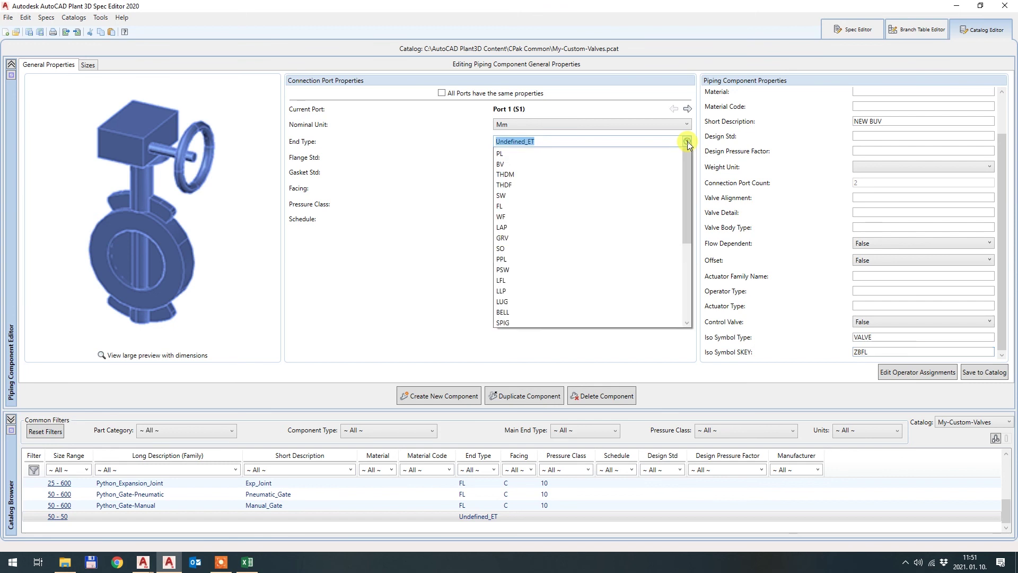
click(522, 216)
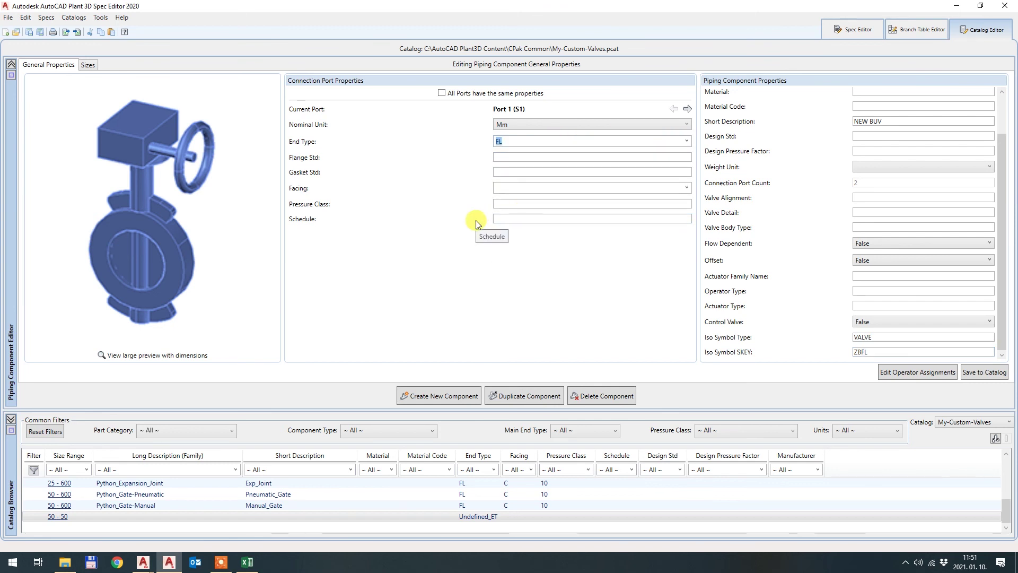
click(570, 190)
text(C)
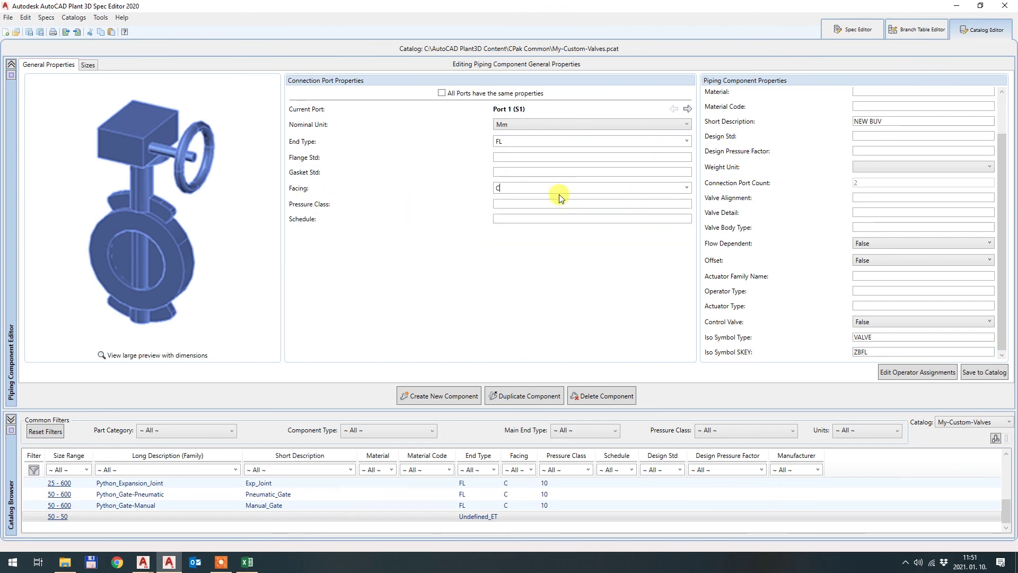
click(535, 204)
text(10)
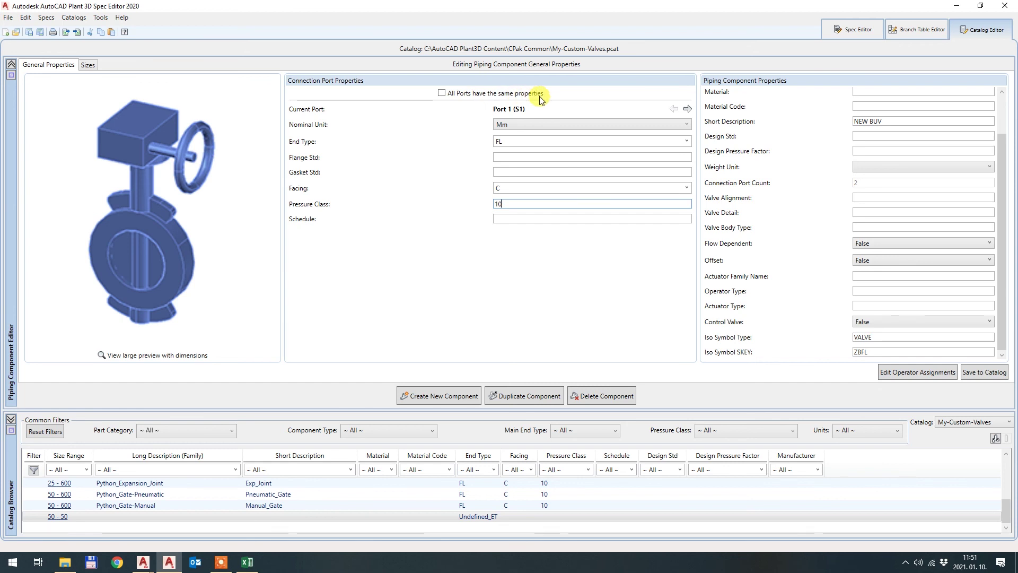
click(461, 95)
click(444, 94)
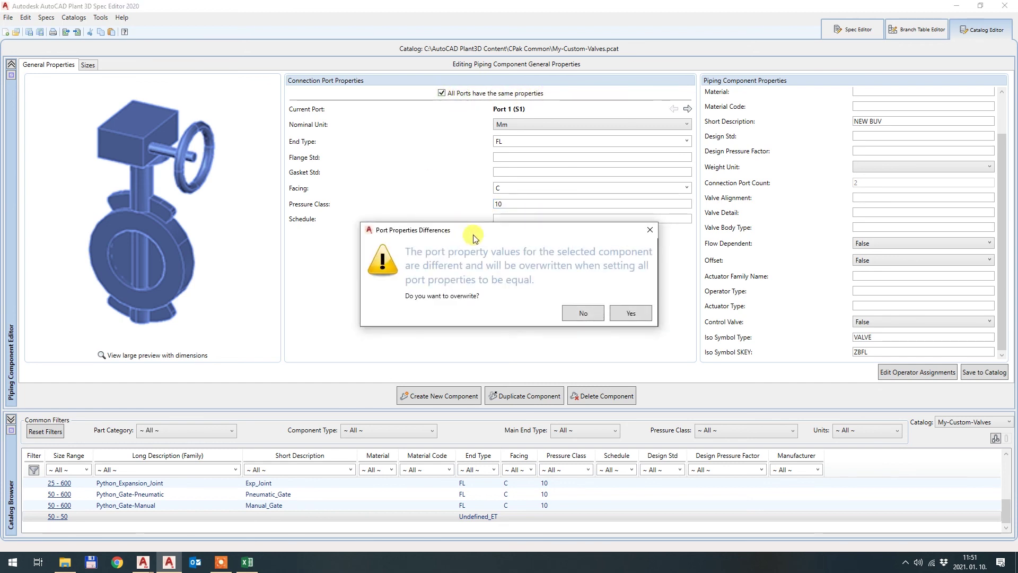
click(642, 316)
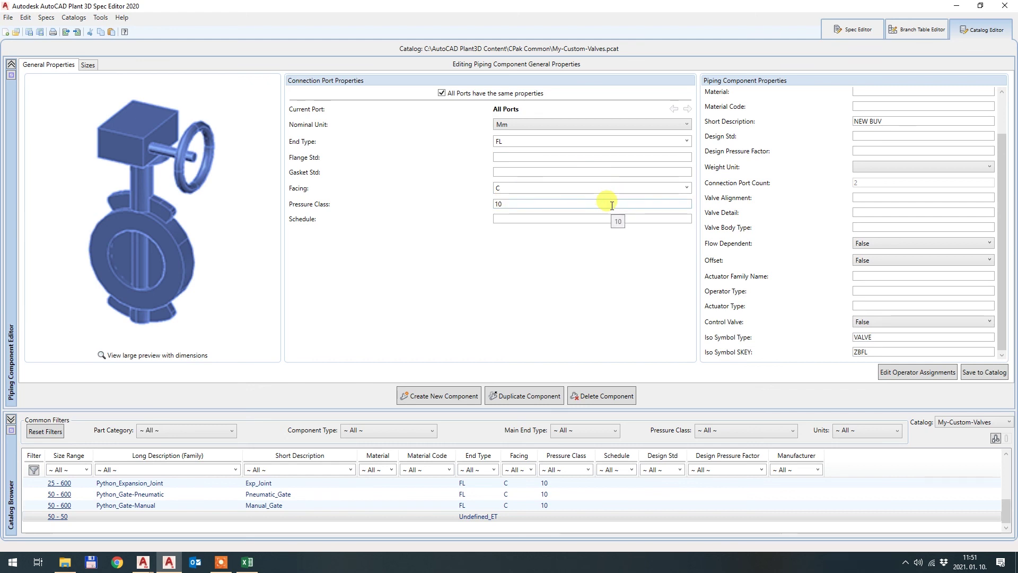
click(93, 65)
click(113, 93)
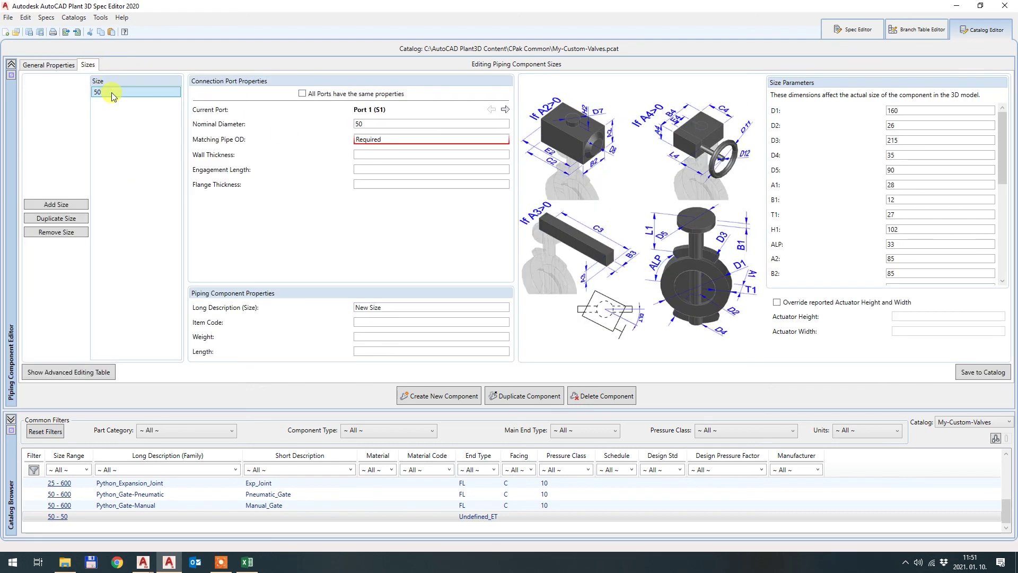
- Enter 60.3 as the size 50 matching pipe OD for all ports and save to the catalog
click(358, 139)
text(60)
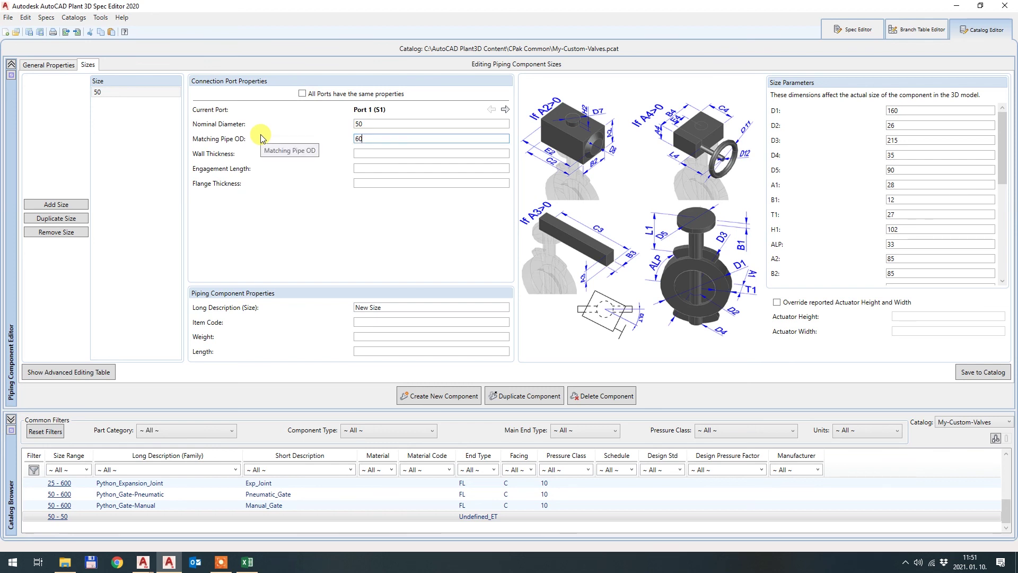
text(.3)
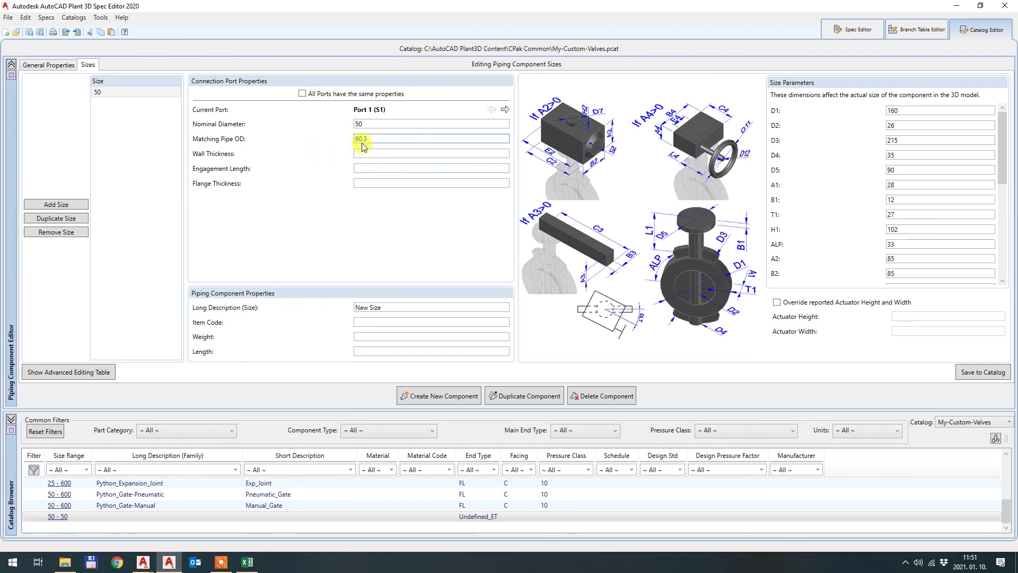
click(302, 94)
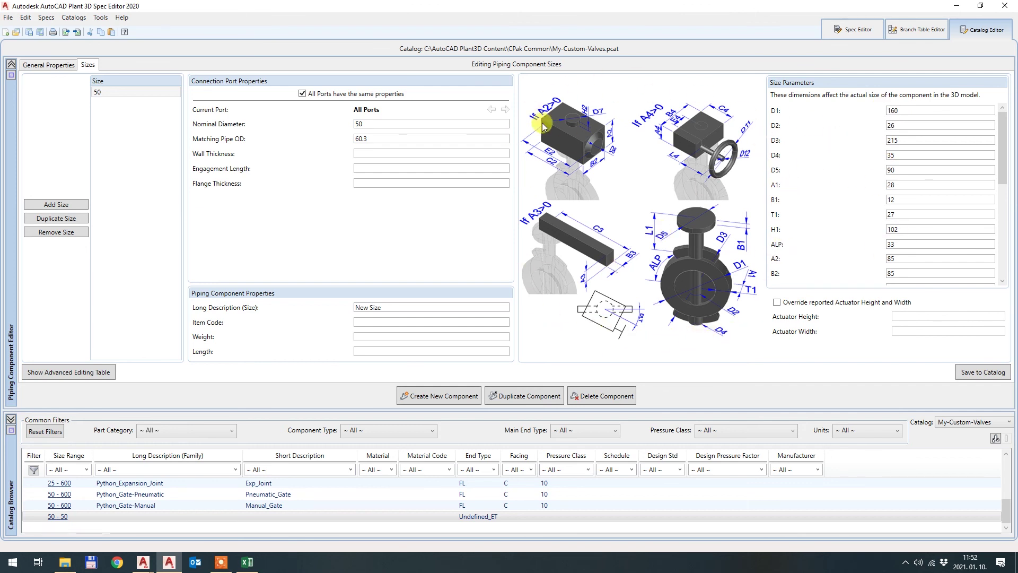
scroll(861, 154, down, 3)
scroll(859, 165, up, 3)
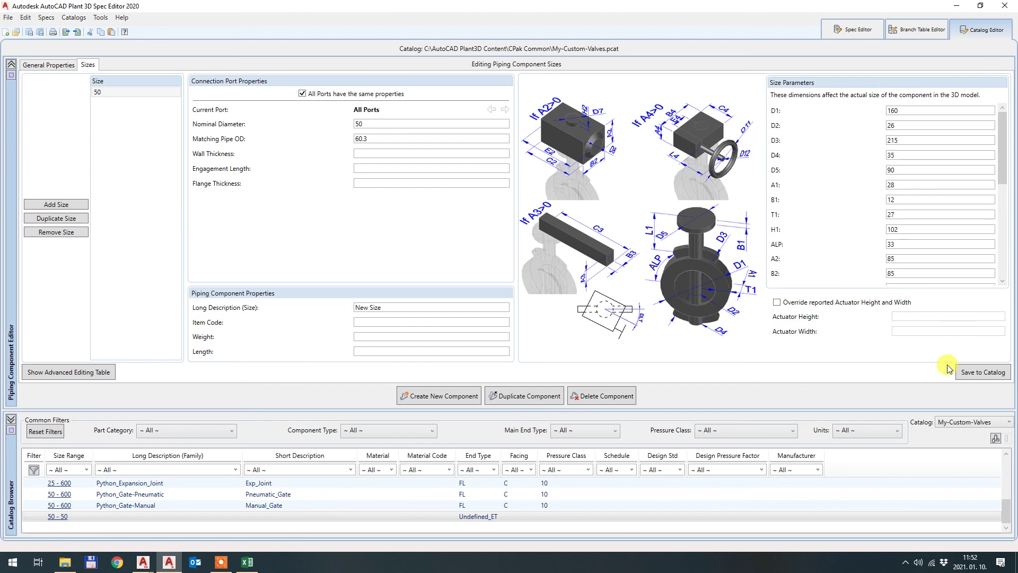
click(965, 371)
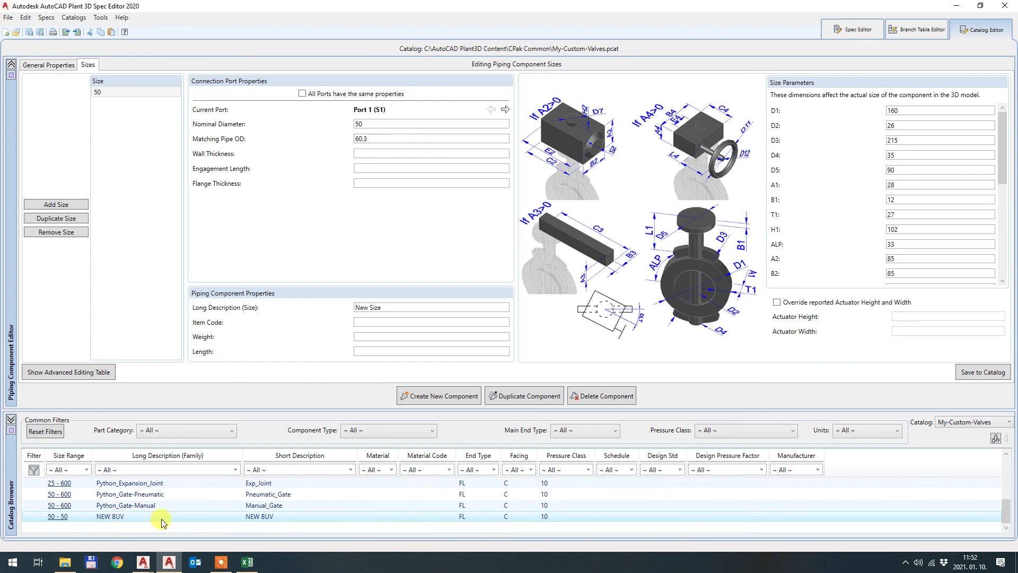
click(865, 30)
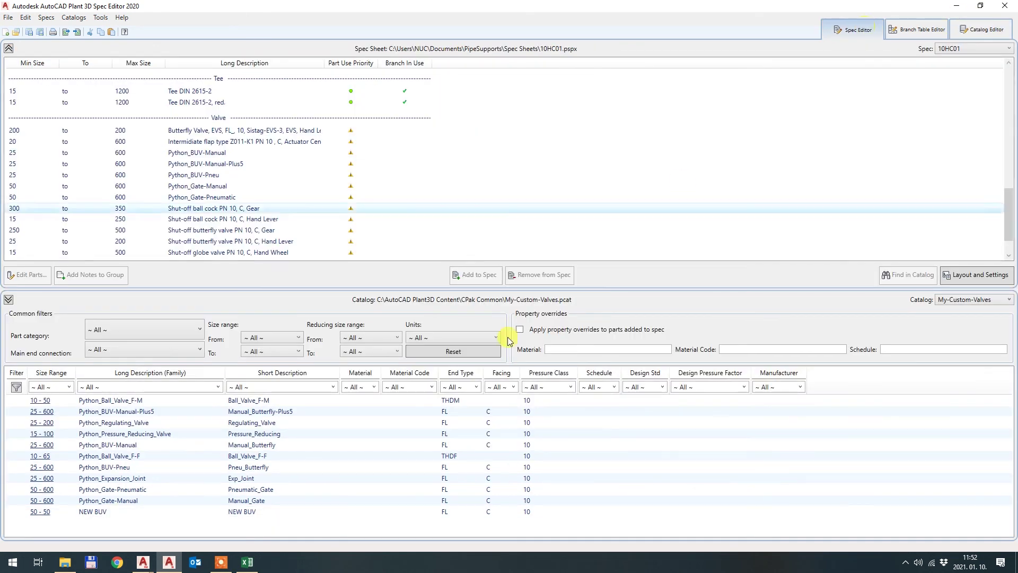
- Add the 50 mm NEW BUV valve to spec 10HC01, check the Plus5 and NEW BUV entries, and save
click(249, 511)
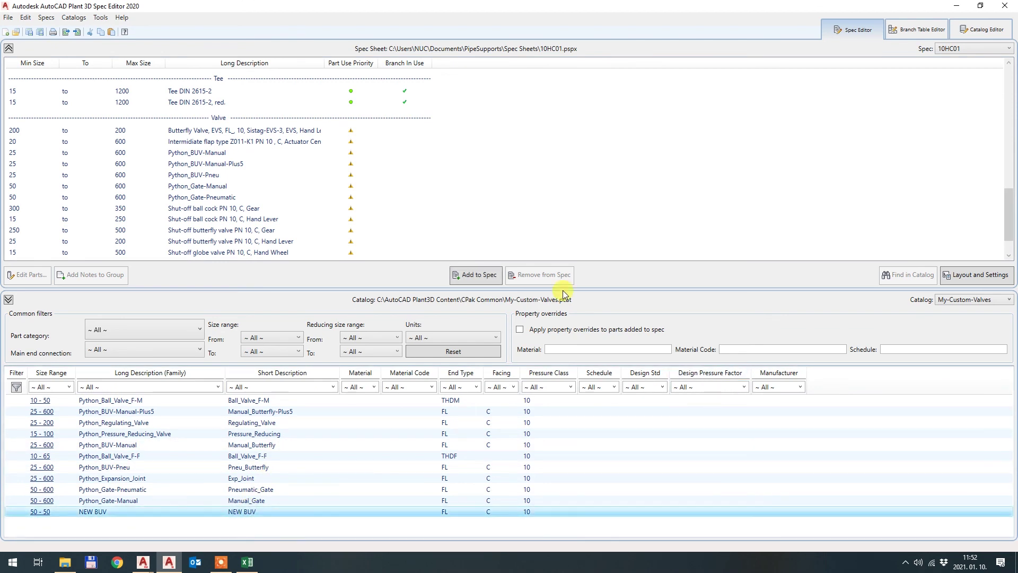
click(457, 273)
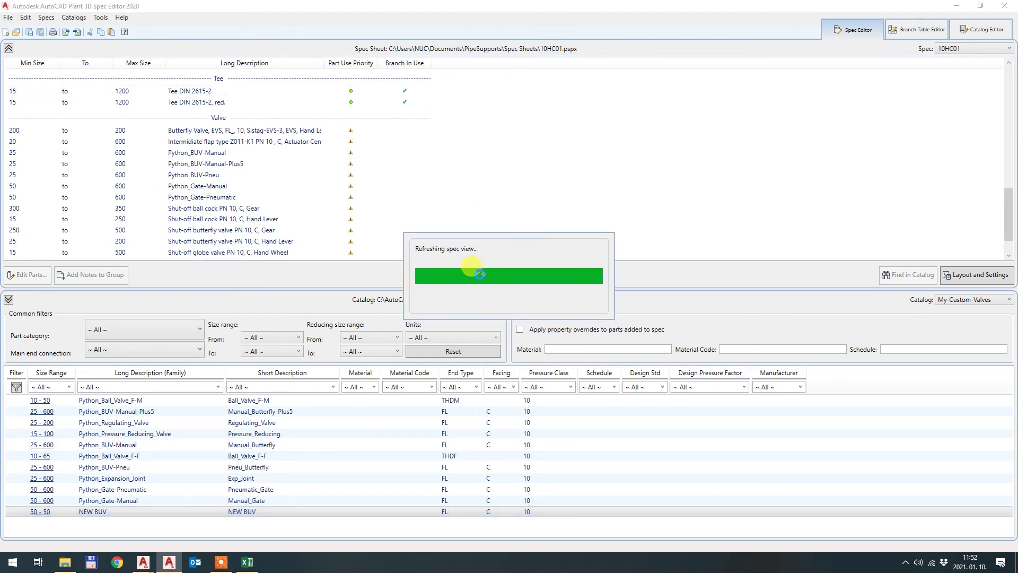
click(211, 176)
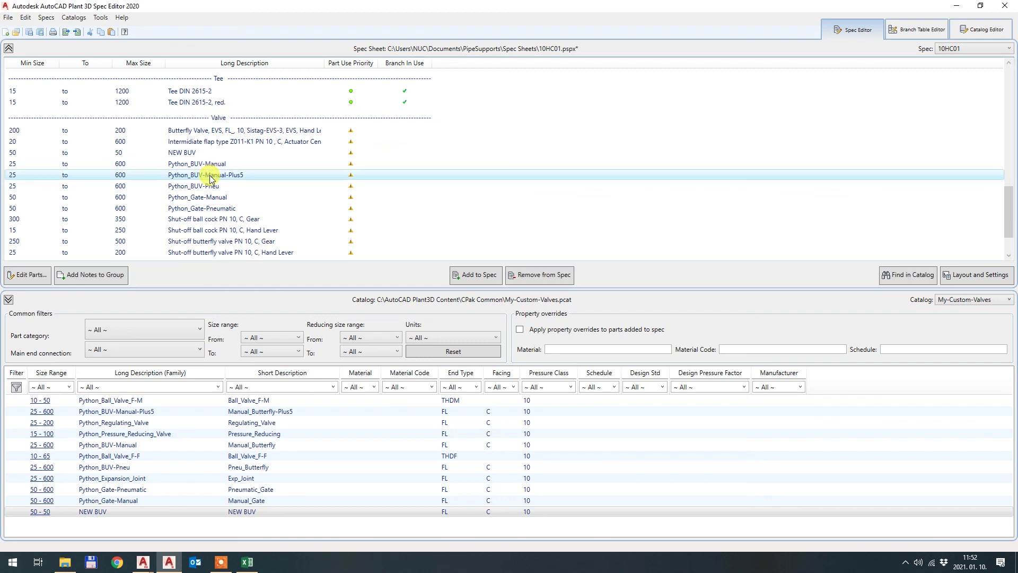
click(204, 154)
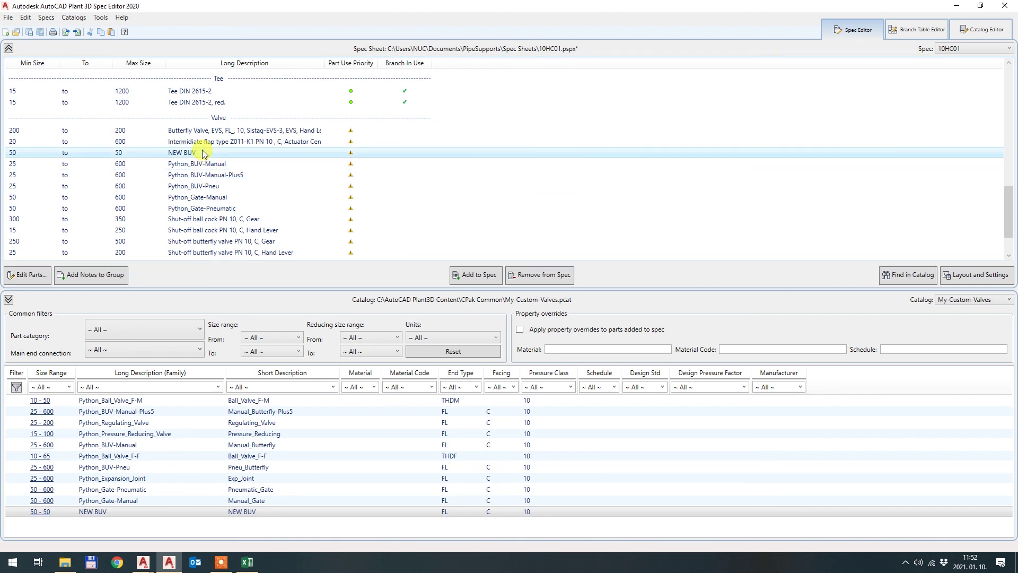
click(29, 32)
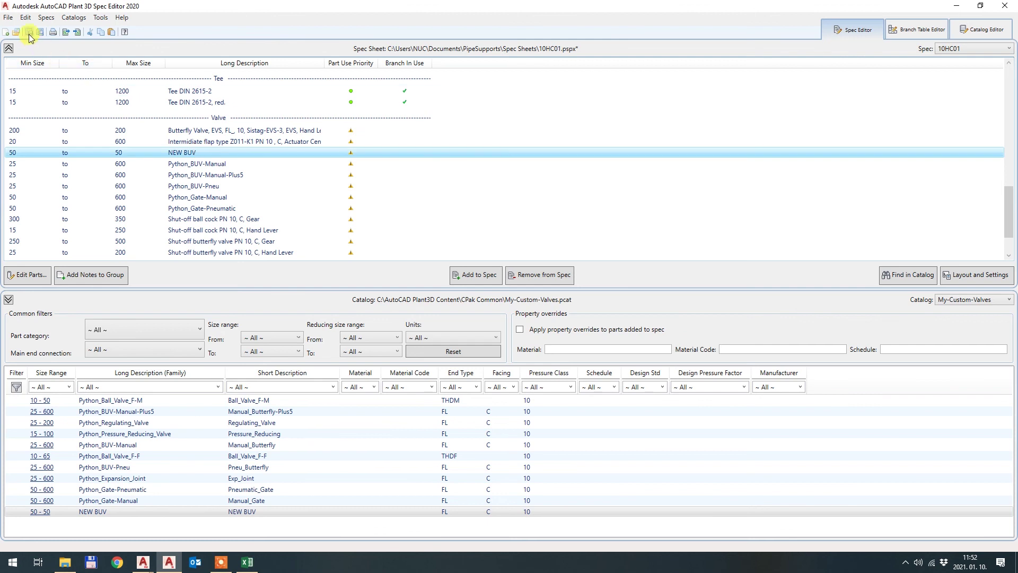